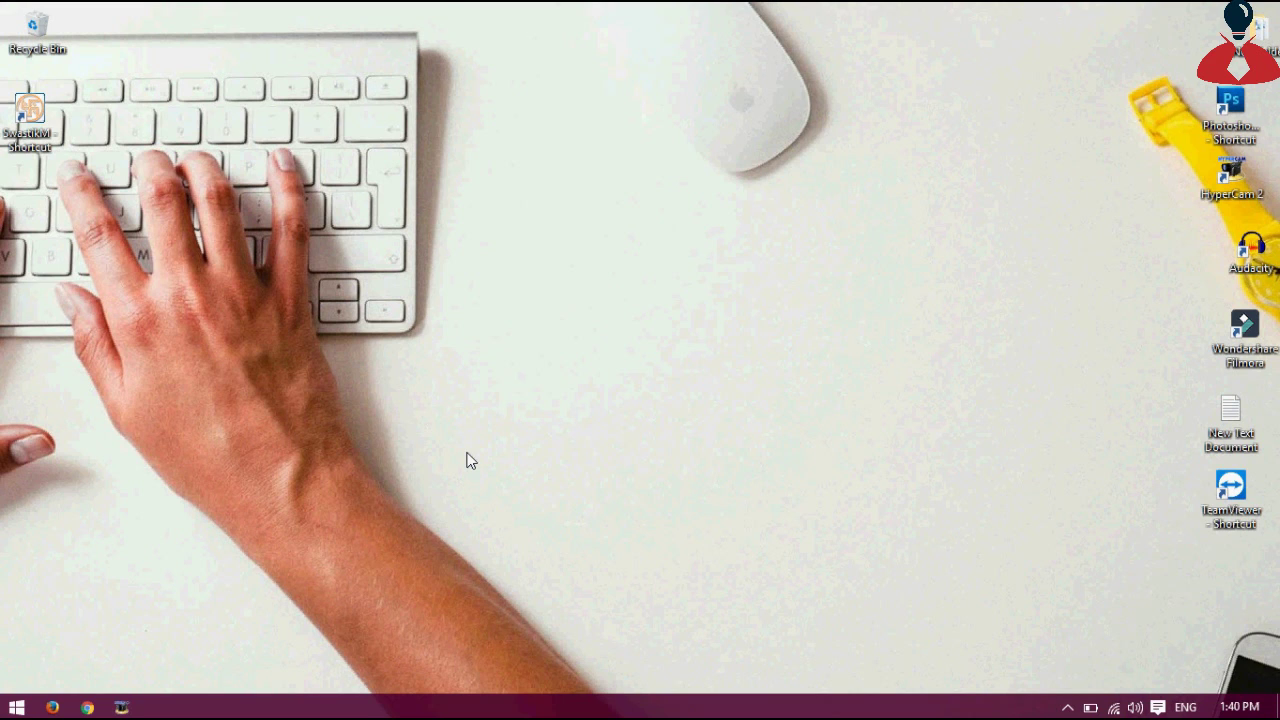
Launch Swastik from its desktop shortcut, which brings up the Dongle Missing error
{"action": "double_click", "coordinate": [38, 126]}
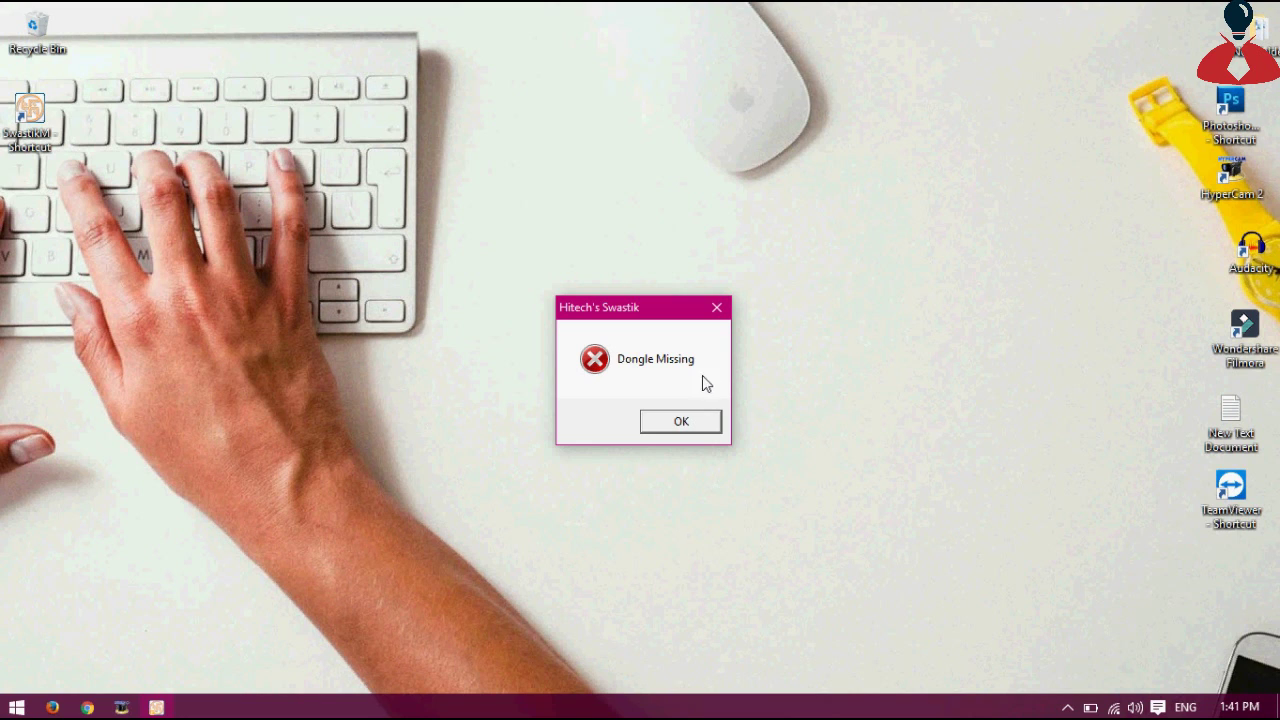
Dismiss the Dongle Missing warning and log in with the user name
{"action": "left_click", "coordinate": [695, 427]}
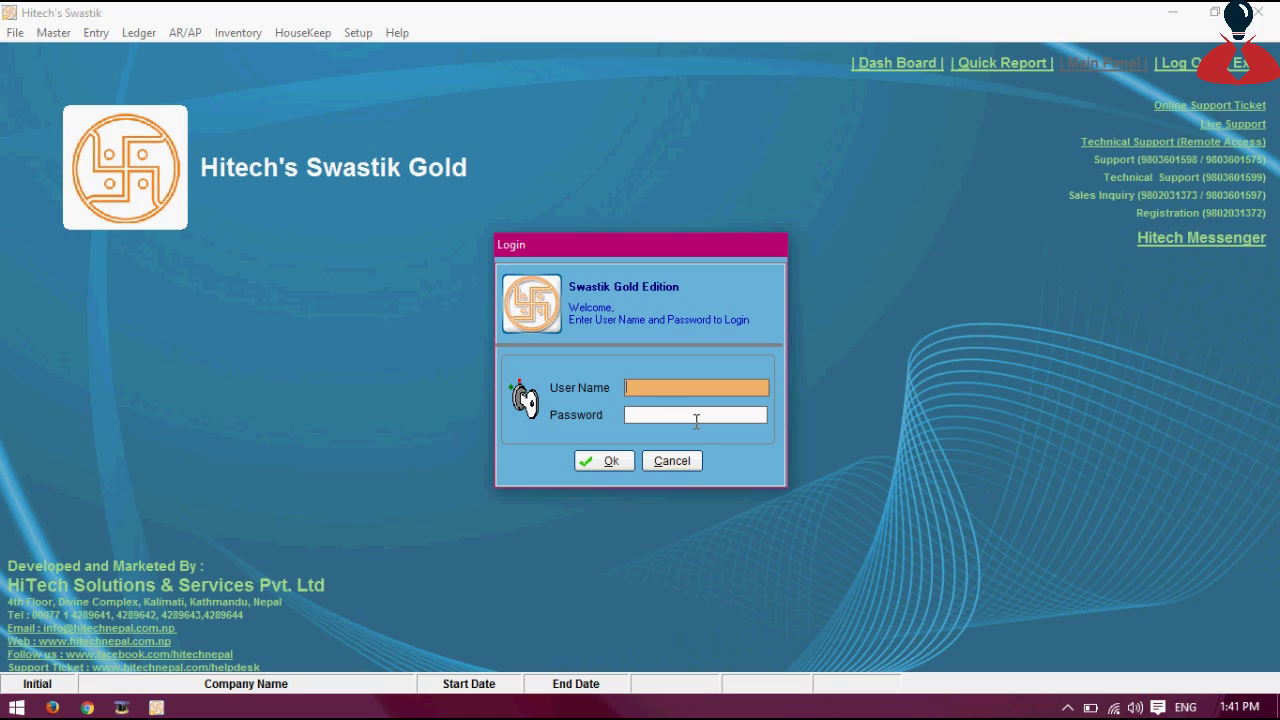
{"action": "type", "text": "admin"}
{"action": "key", "text": "Tab"}
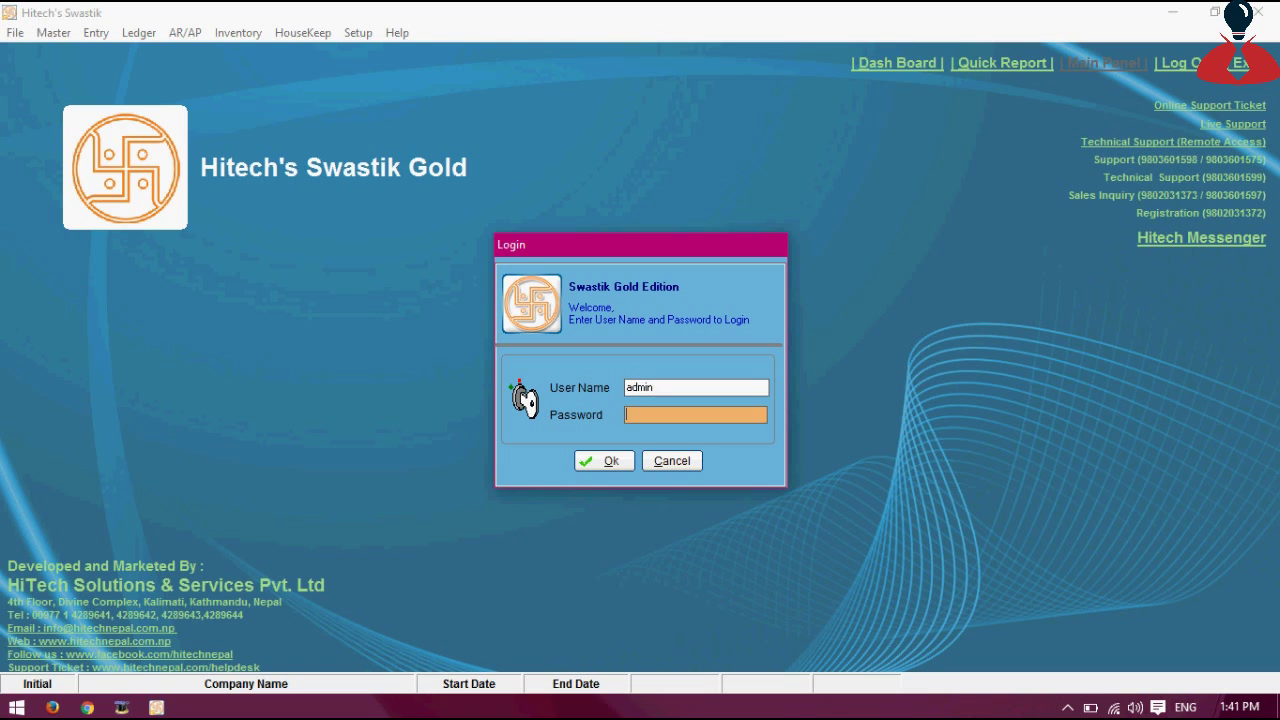
{"action": "key", "text": "Return"}
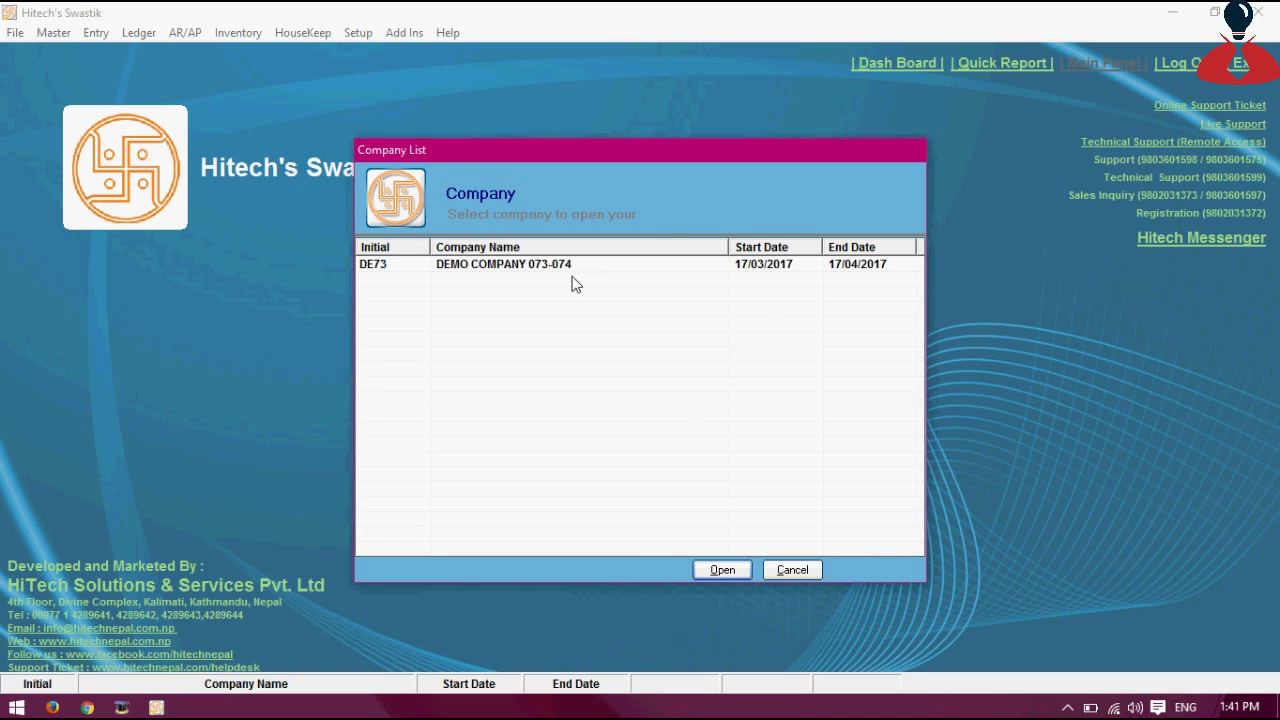
Open DEMO COMPANY 073-074 and dismiss the dongle warning that follows
{"action": "left_click", "coordinate": [579, 272]}
{"action": "double_click", "coordinate": [579, 268]}
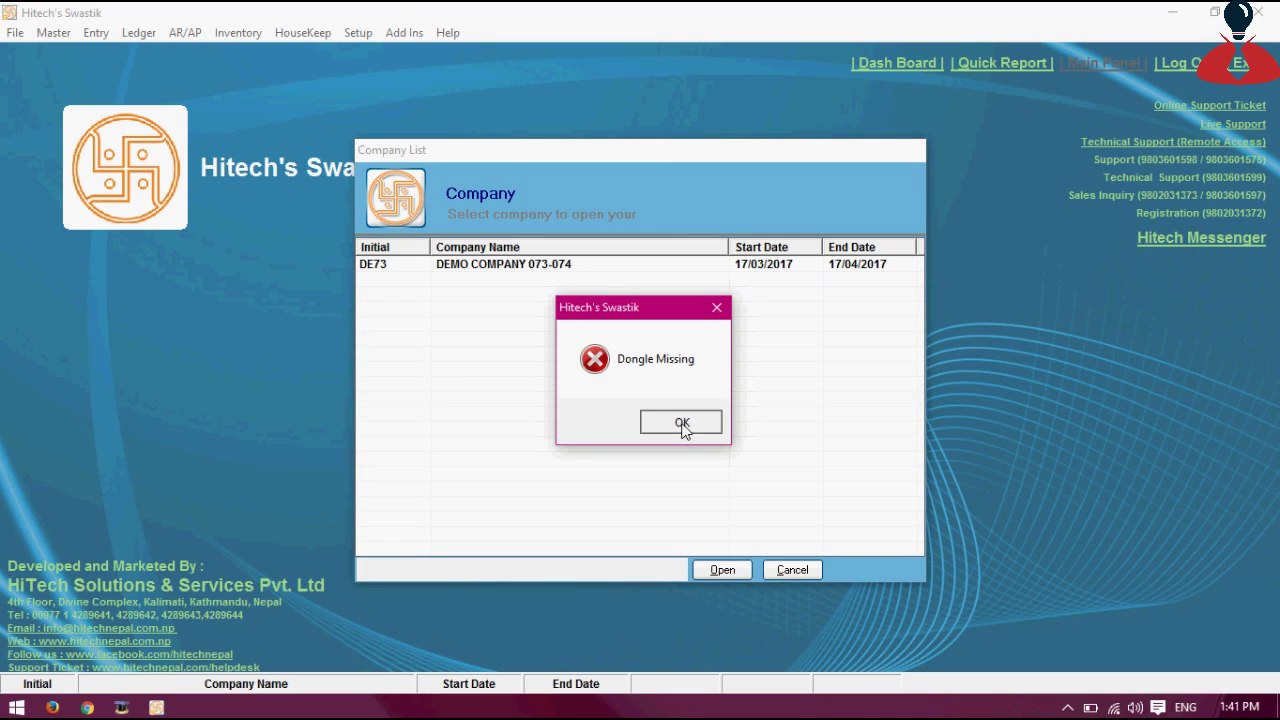
{"action": "left_click", "coordinate": [681, 422]}
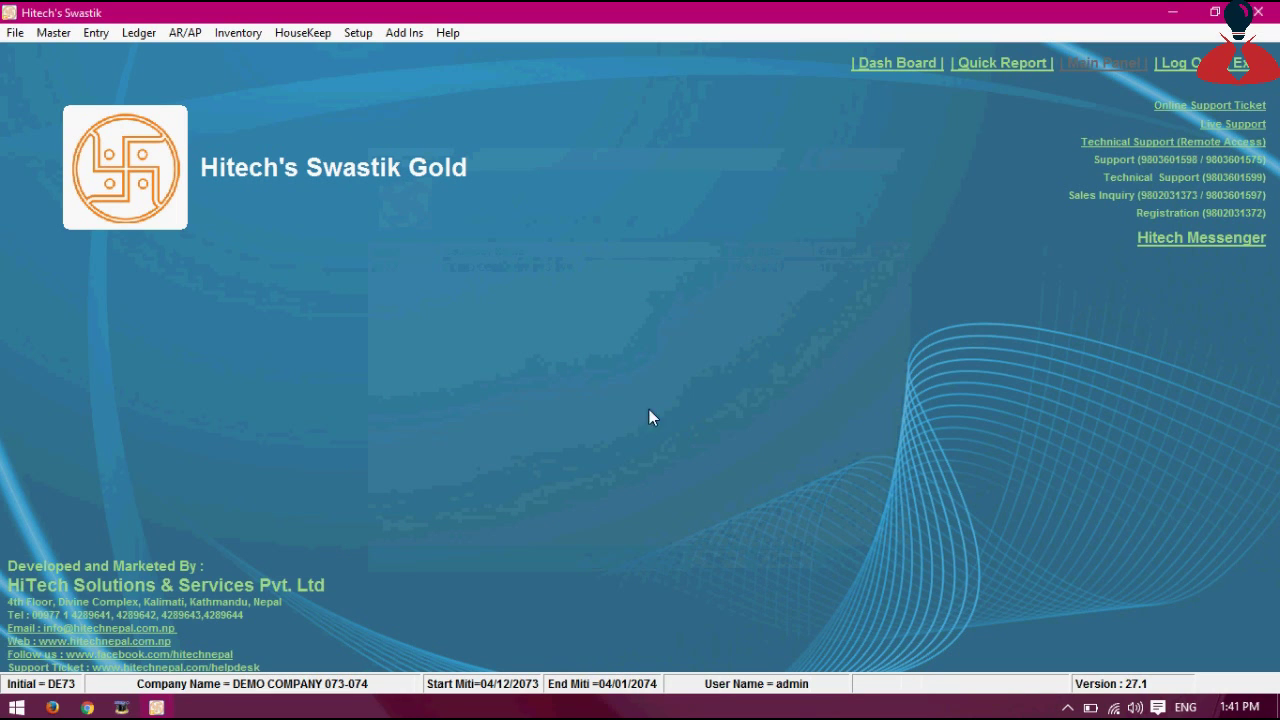
Go to Master > Ledger > Ledger Master and start a new blank ledger record
{"action": "left_click", "coordinate": [52, 33]}
{"action": "left_click", "coordinate": [57, 53]}
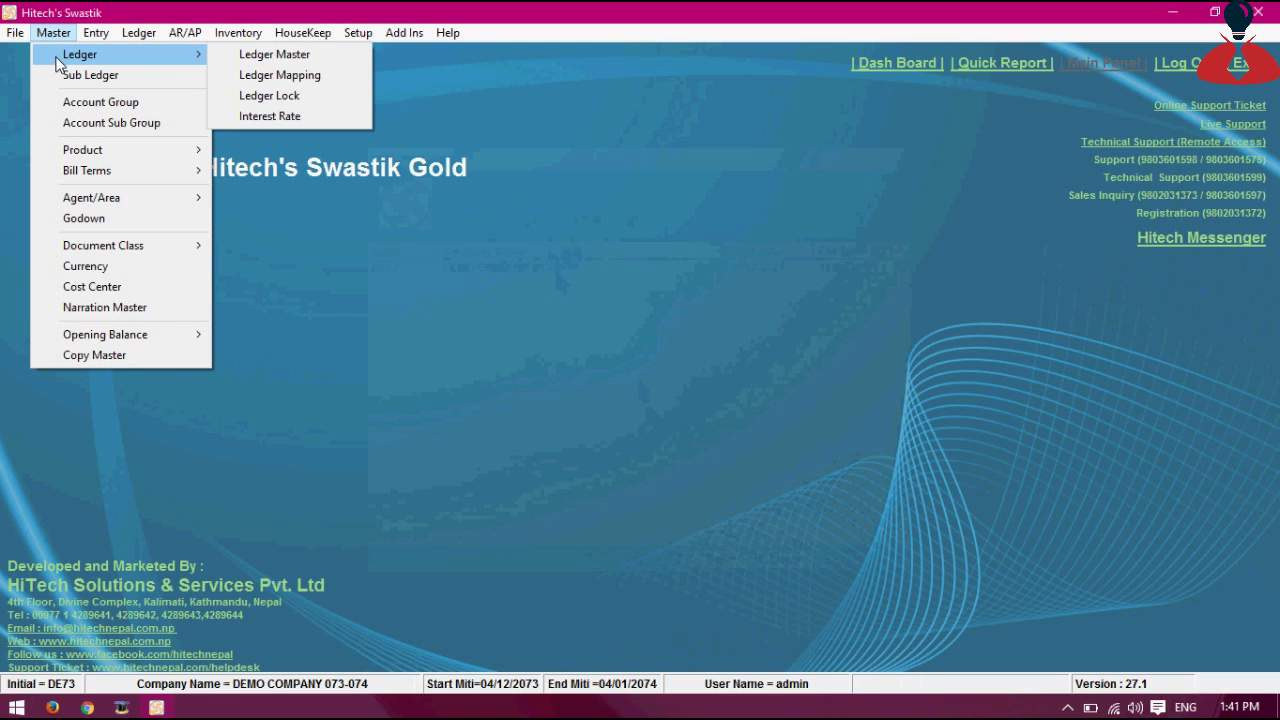
{"action": "left_click", "coordinate": [239, 55]}
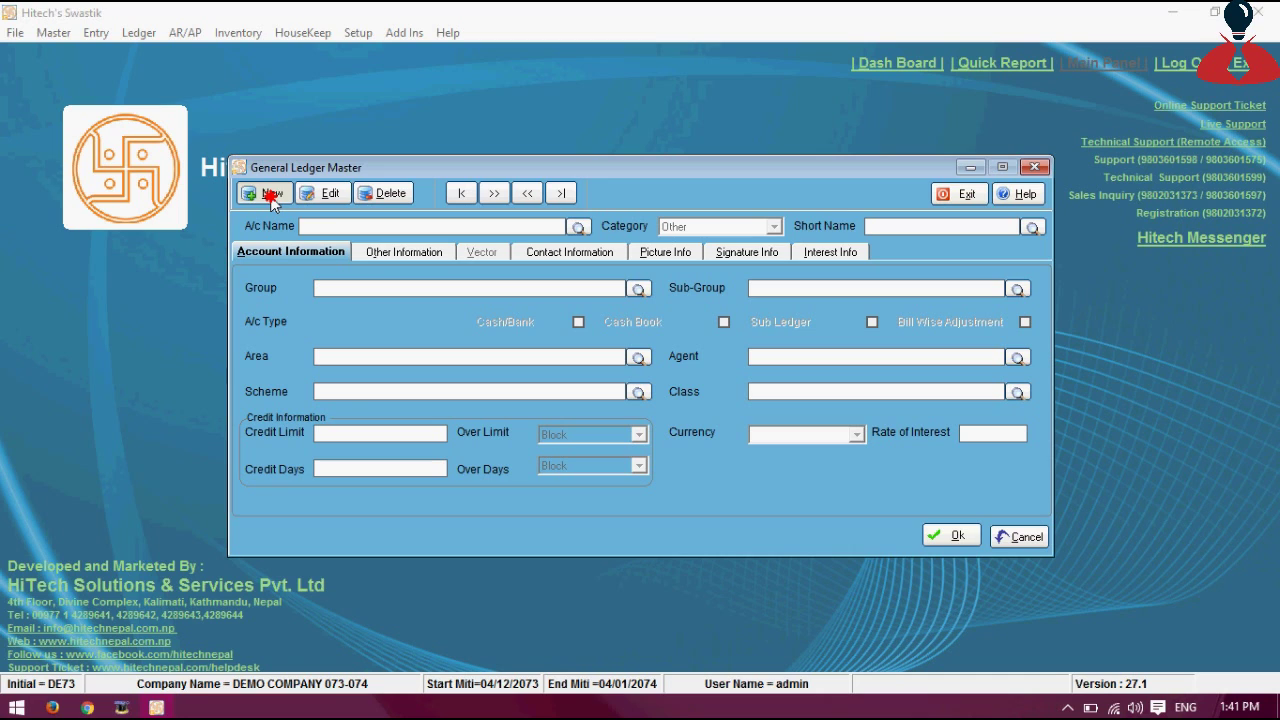
{"action": "left_click", "coordinate": [270, 195]}
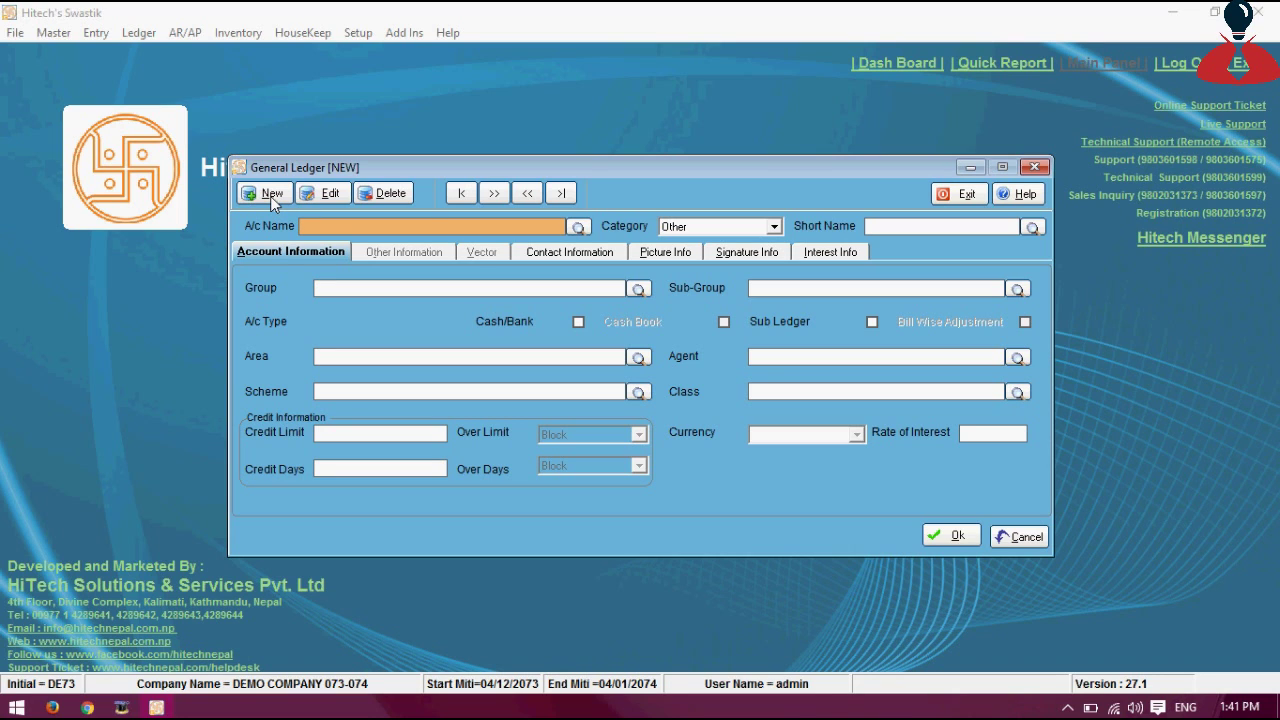
Name the account 'bISHAL TRADERS KTM' and set Category to Customer (short name BC00001)
{"action": "type", "text": "bishal trad"}
{"action": "key", "text": "BackSpace"}
{"action": "key", "text": "BackSpace"}
{"action": "key", "text": "BackSpace"}
{"action": "key", "text": "BackSpace"}
{"action": "key", "text": "BackSpace"}
{"action": "key", "text": "BackSpace"}
{"action": "key", "text": "BackSpace"}
{"action": "key", "text": "BackSpace"}
{"action": "key", "text": "BackSpace"}
{"action": "key", "text": "BackSpace"}
{"action": "key", "text": "BackSpace"}
{"action": "type", "text": "bISHAL TRADERS KTM"}
{"action": "key", "text": "Tab"}
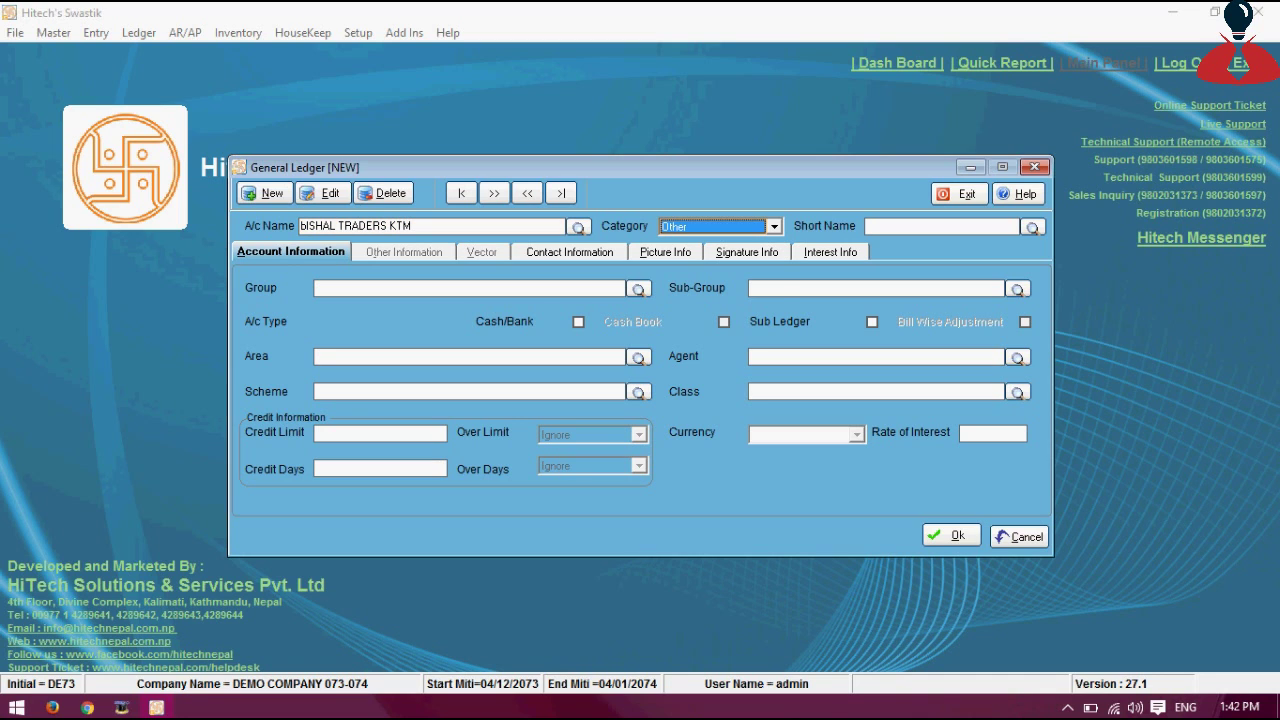
{"action": "key", "text": "alt+Down"}
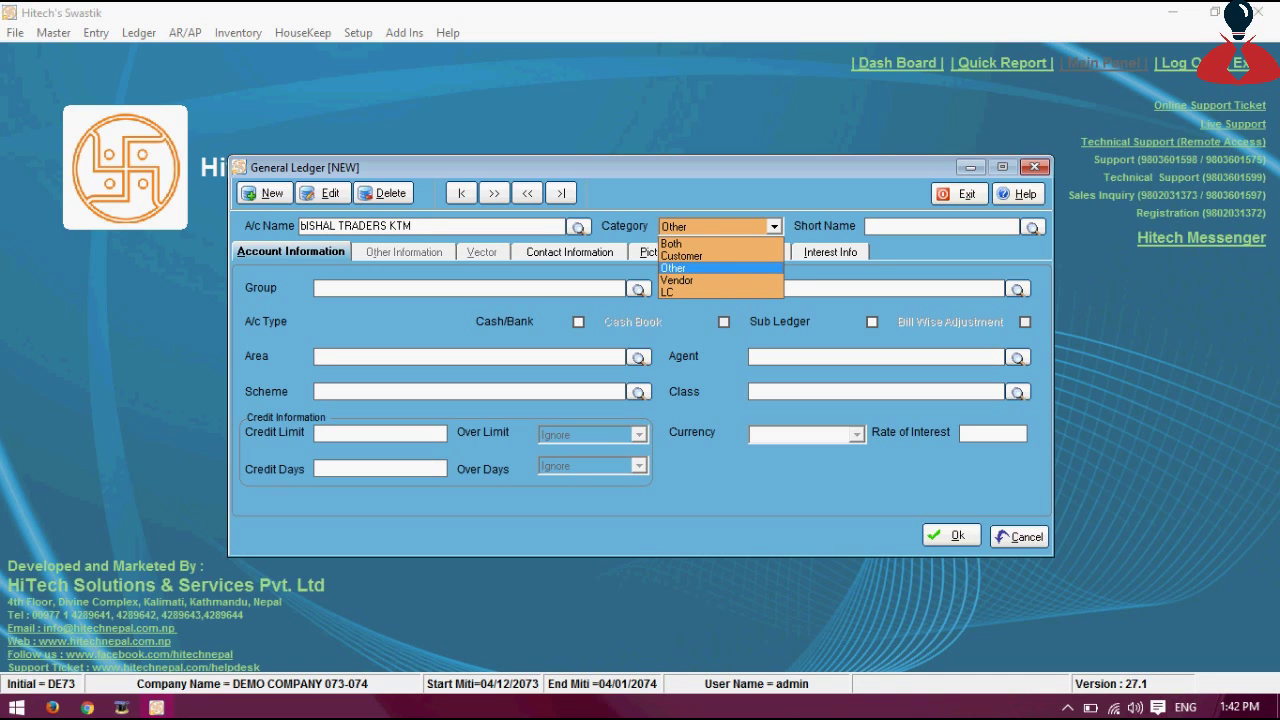
{"action": "key", "text": "Up"}
{"action": "key", "text": "Up"}
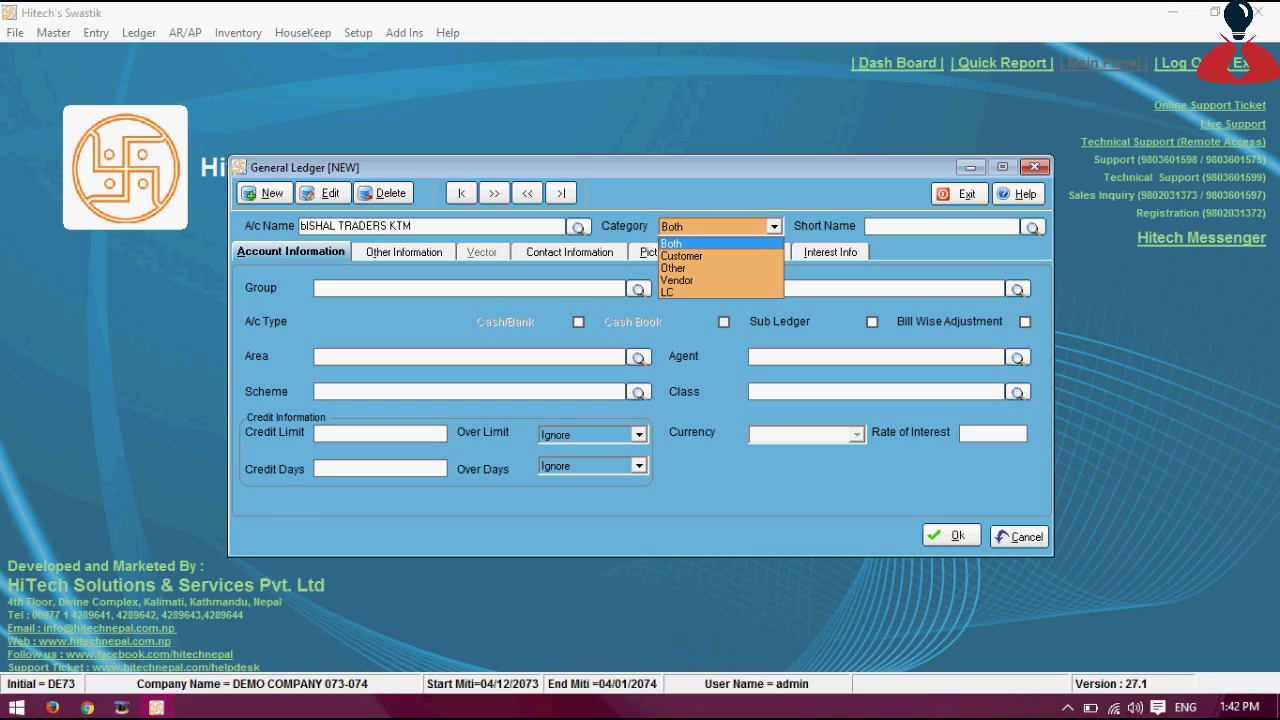
{"action": "key", "text": "Down"}
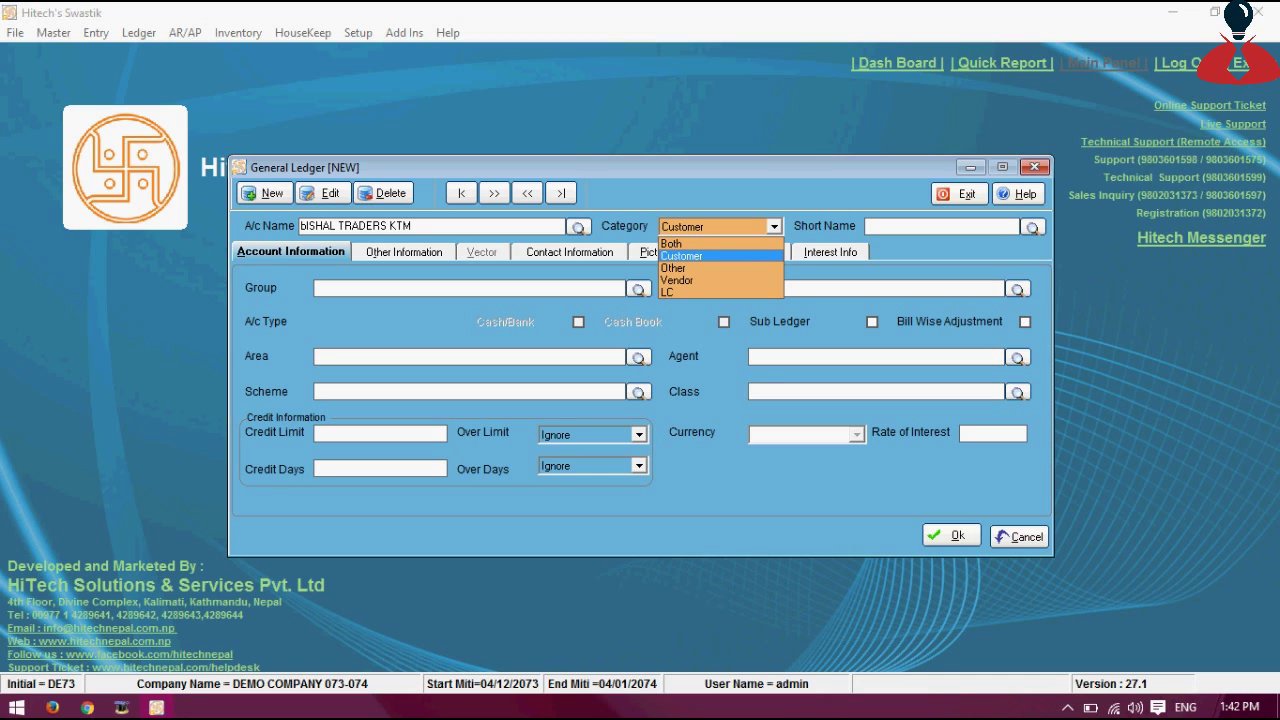
{"action": "key", "text": "Down"}
{"action": "key", "text": "Down"}
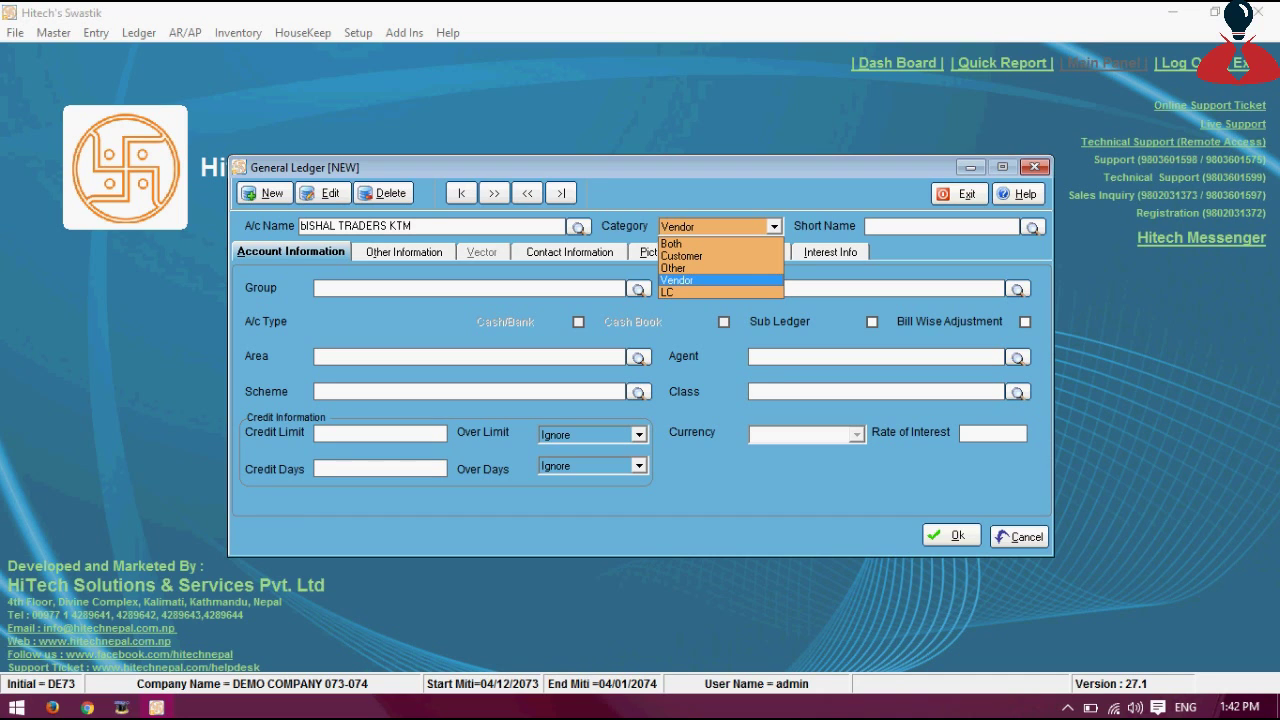
{"action": "key", "text": "Up"}
{"action": "key", "text": "Up"}
{"action": "key", "text": "Up"}
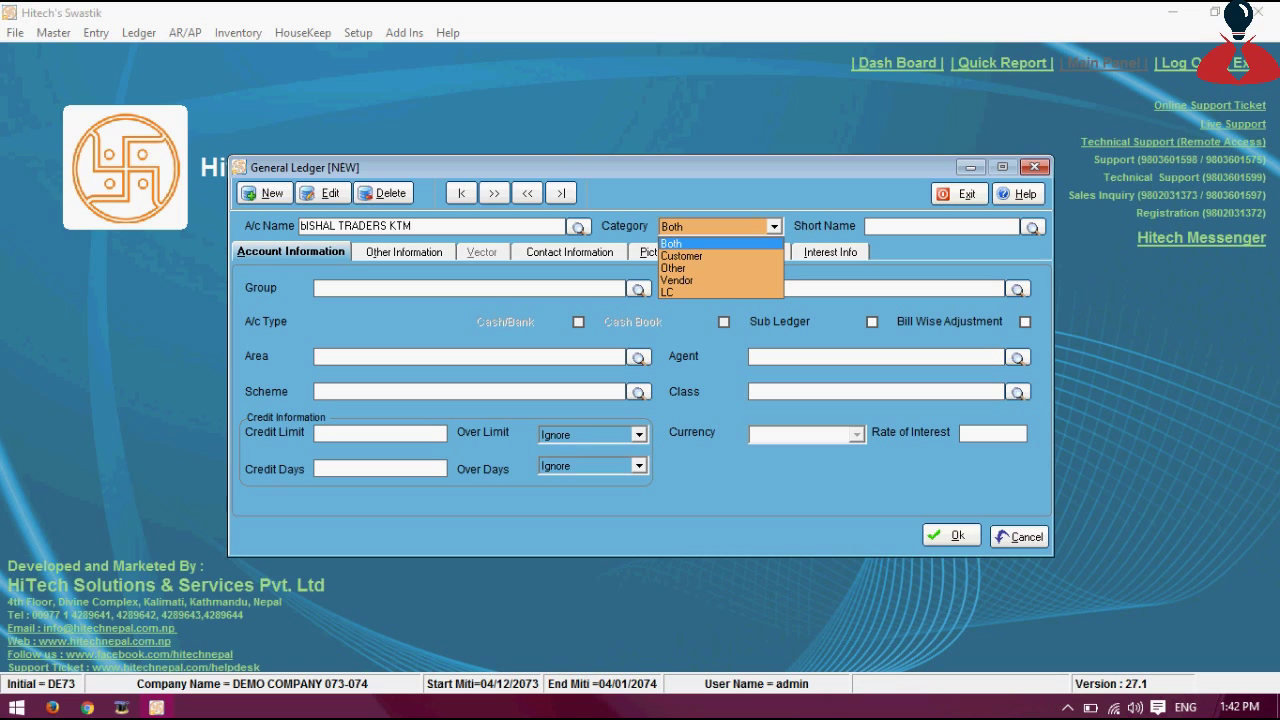
{"action": "key", "text": "Down"}
{"action": "key", "text": "Down"}
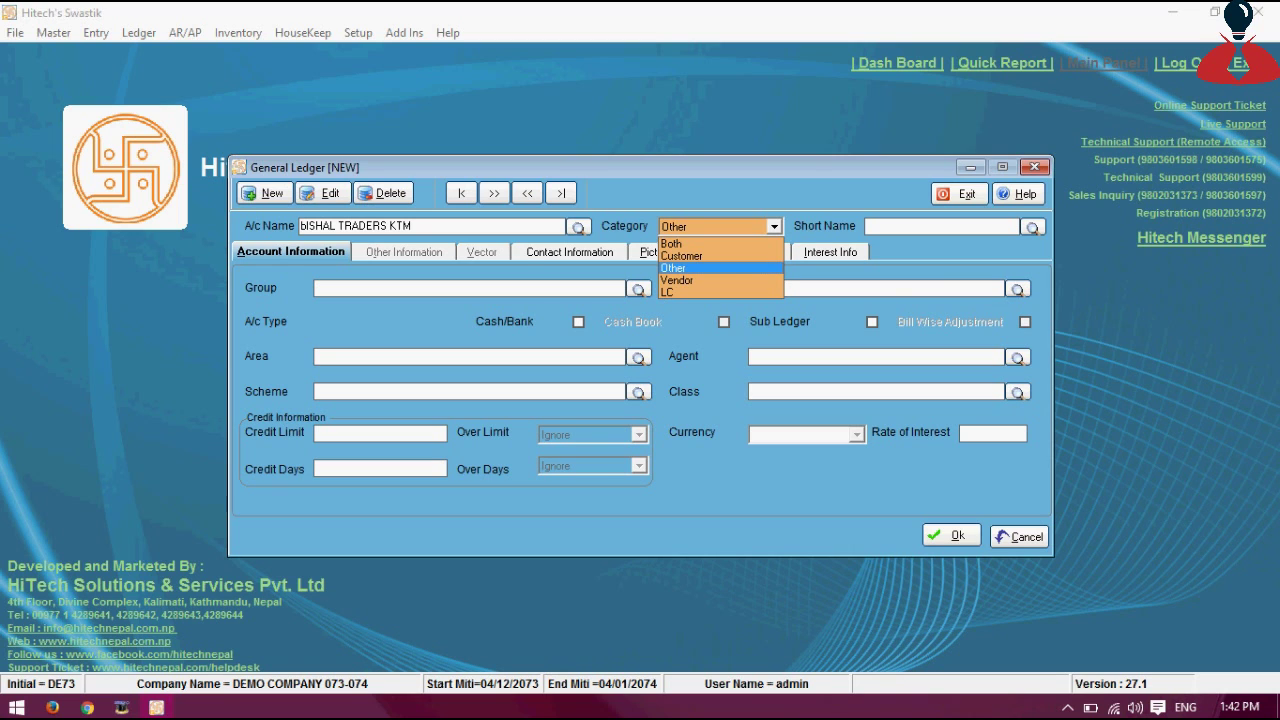
{"action": "key", "text": "Up"}
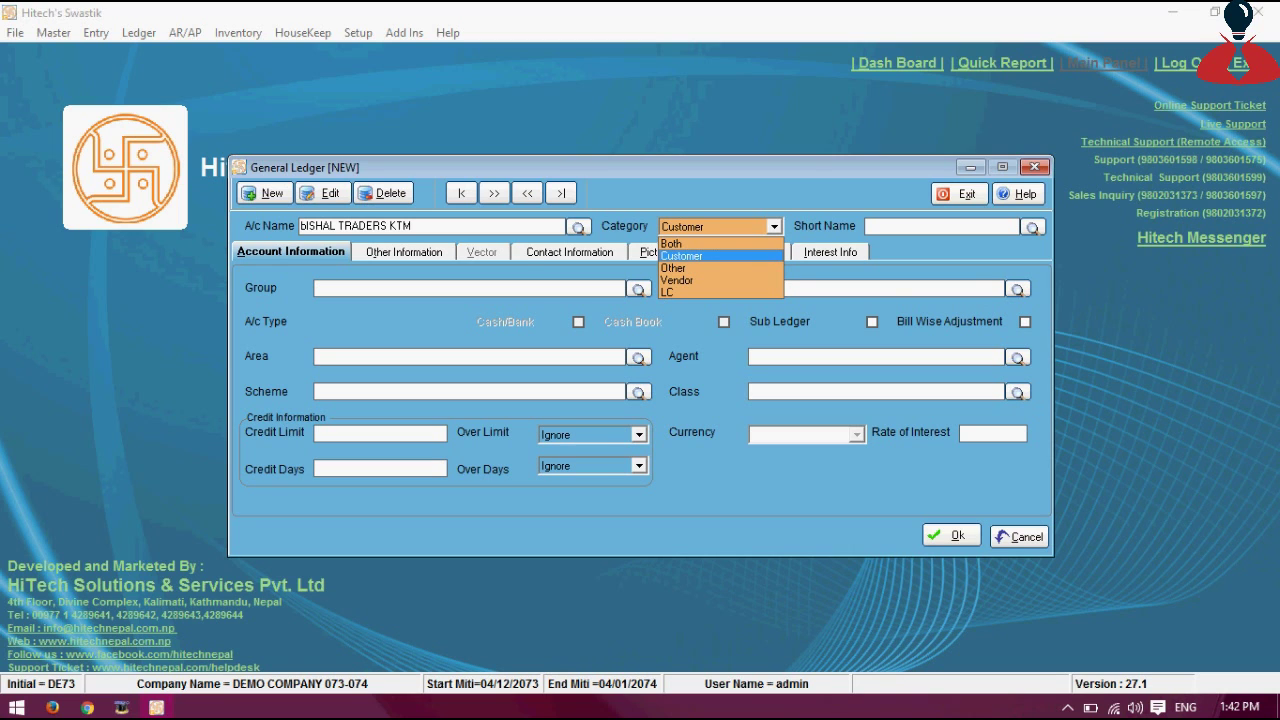
{"action": "key", "text": "Return"}
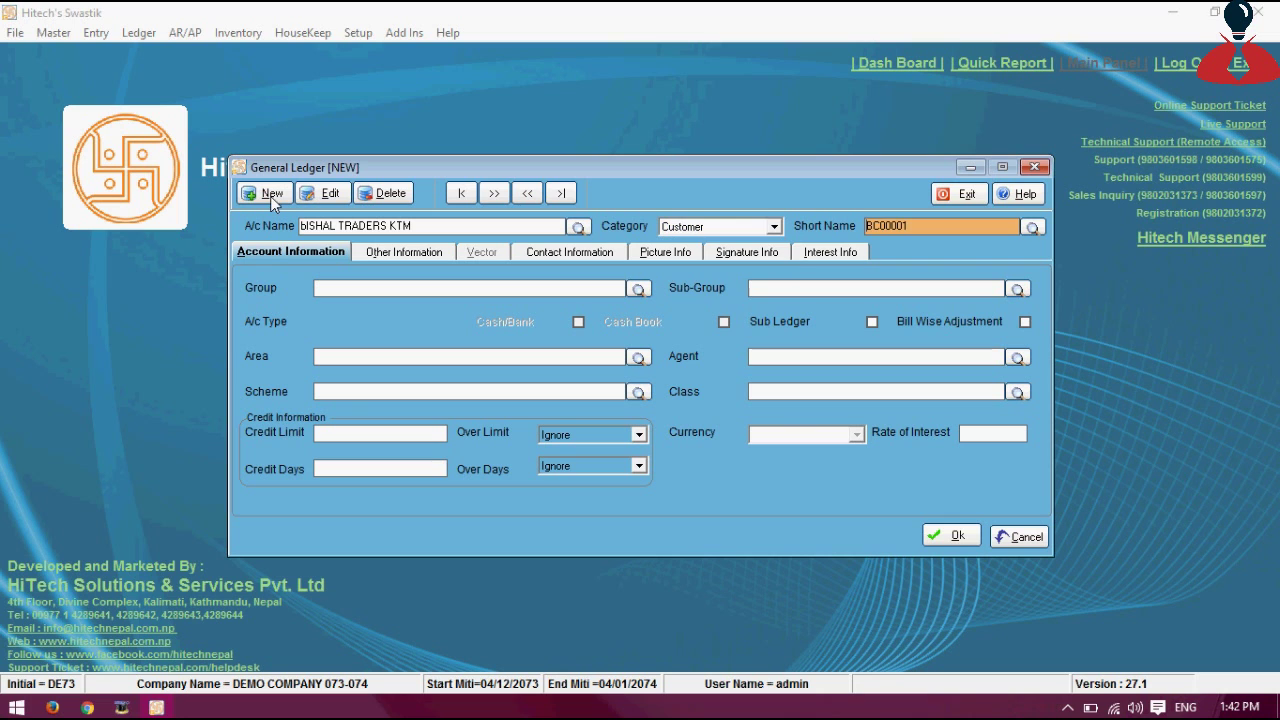
Assign the ledger to the SUNDRY DEBTORS group, making it a Balance Sheet account
{"action": "key", "text": "Return"}
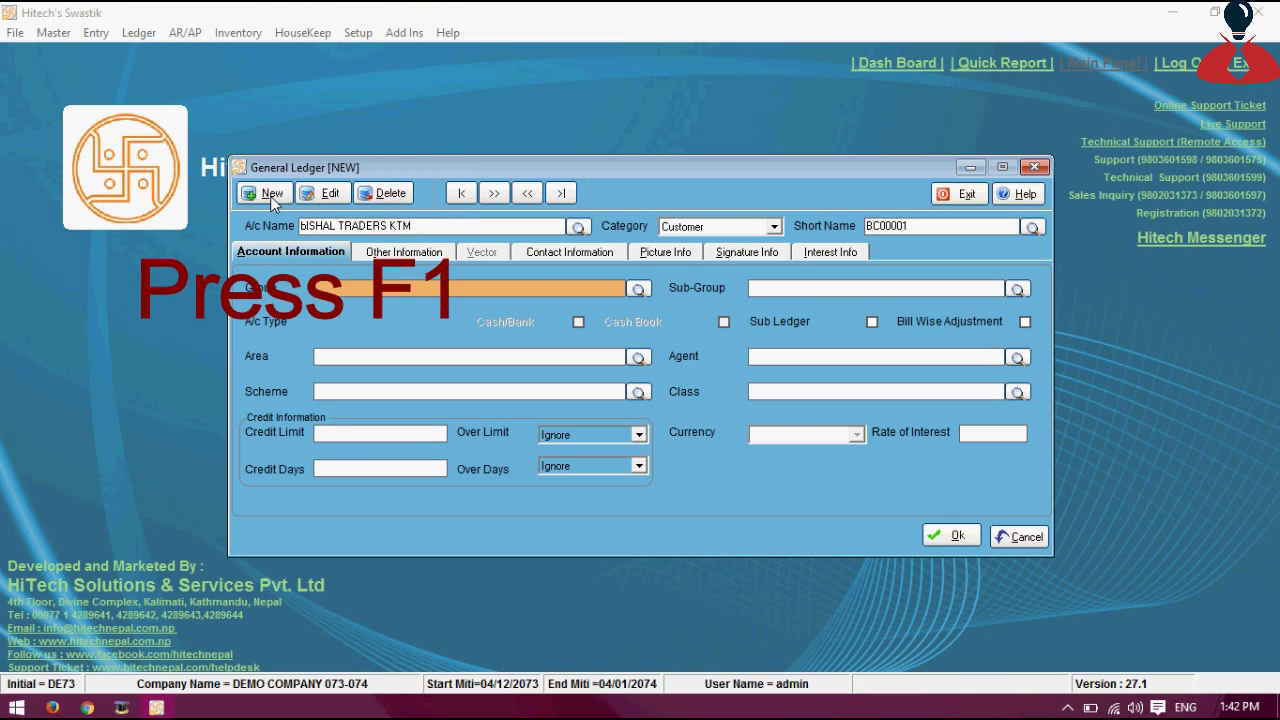
{"action": "key", "text": "F1"}
{"action": "key", "text": "Down"}
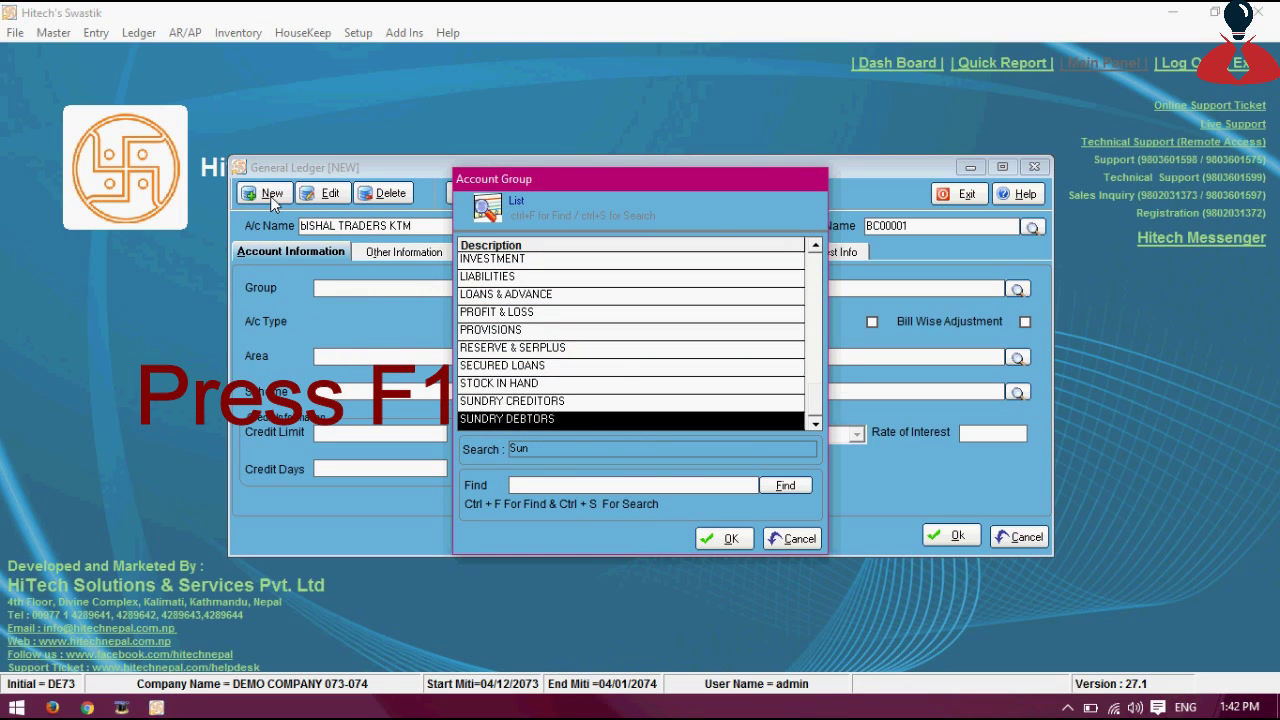
{"action": "key", "text": "Return"}
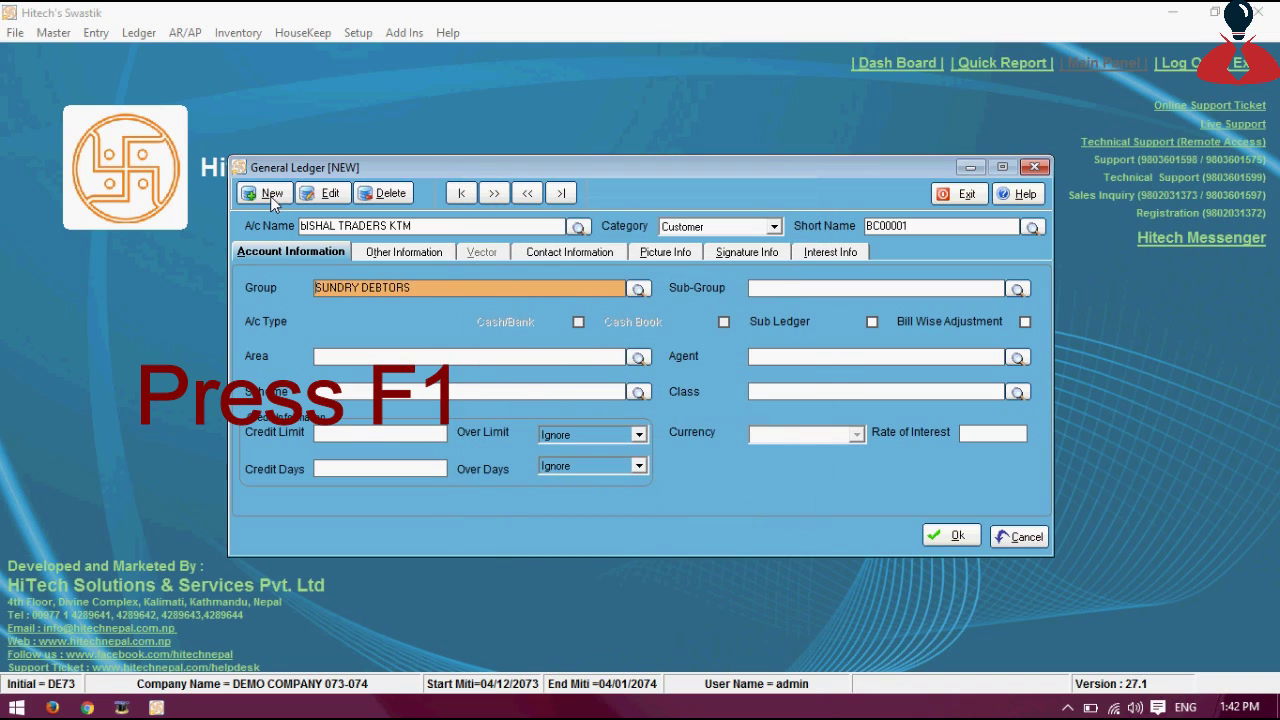
{"action": "key", "text": "Return"}
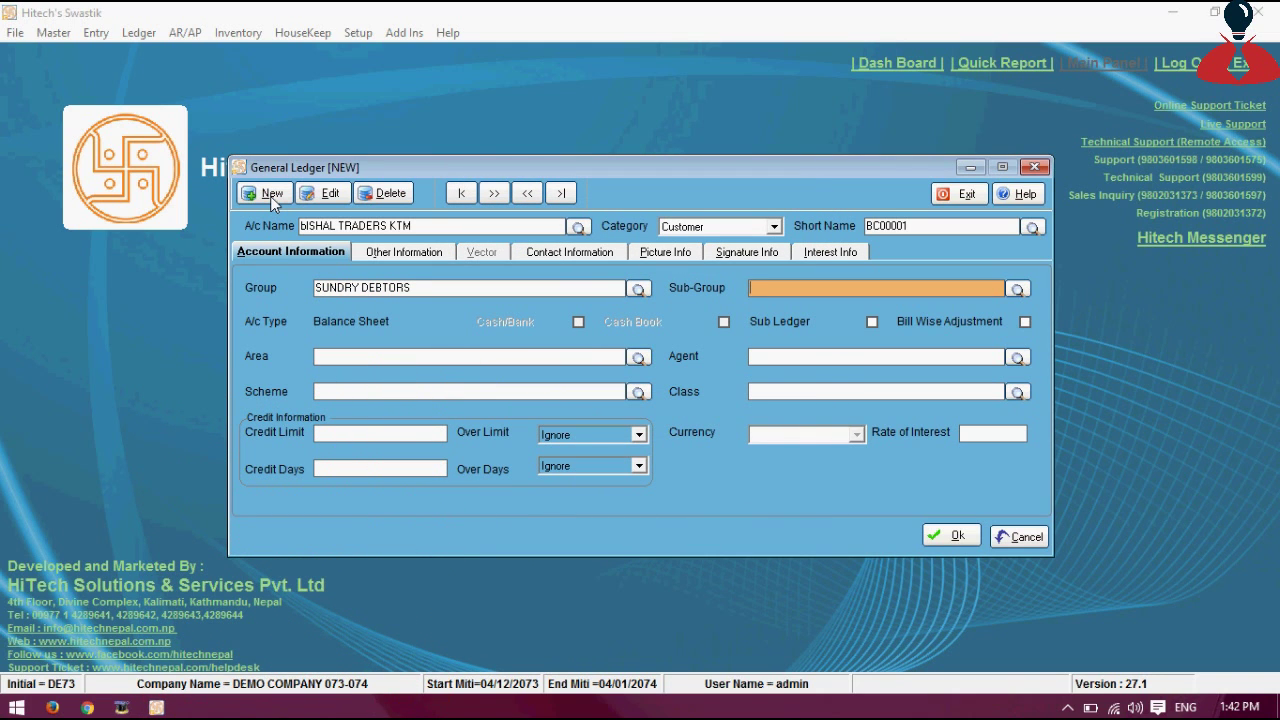
{"action": "key", "text": "Return"}
{"action": "key", "text": "Return"}
{"action": "key", "text": "Return"}
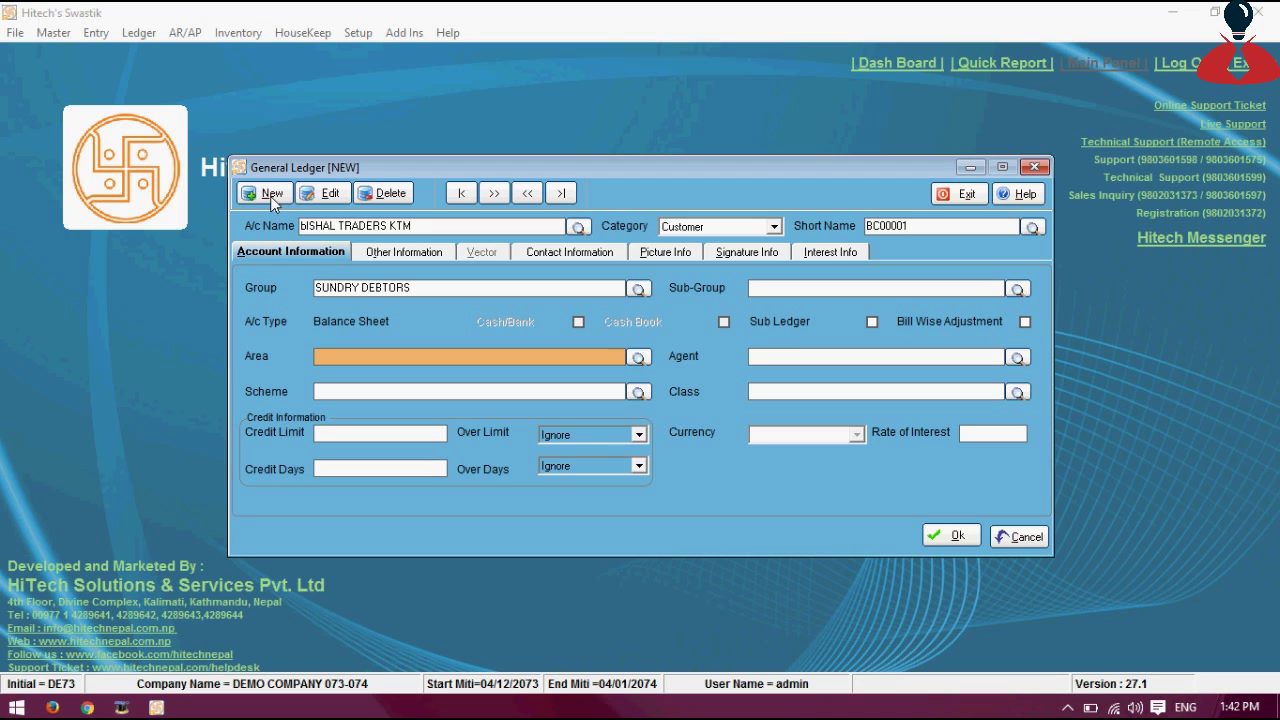
Check the Area list, find no areas exist, and begin a new area entry
{"action": "key", "text": "F1"}
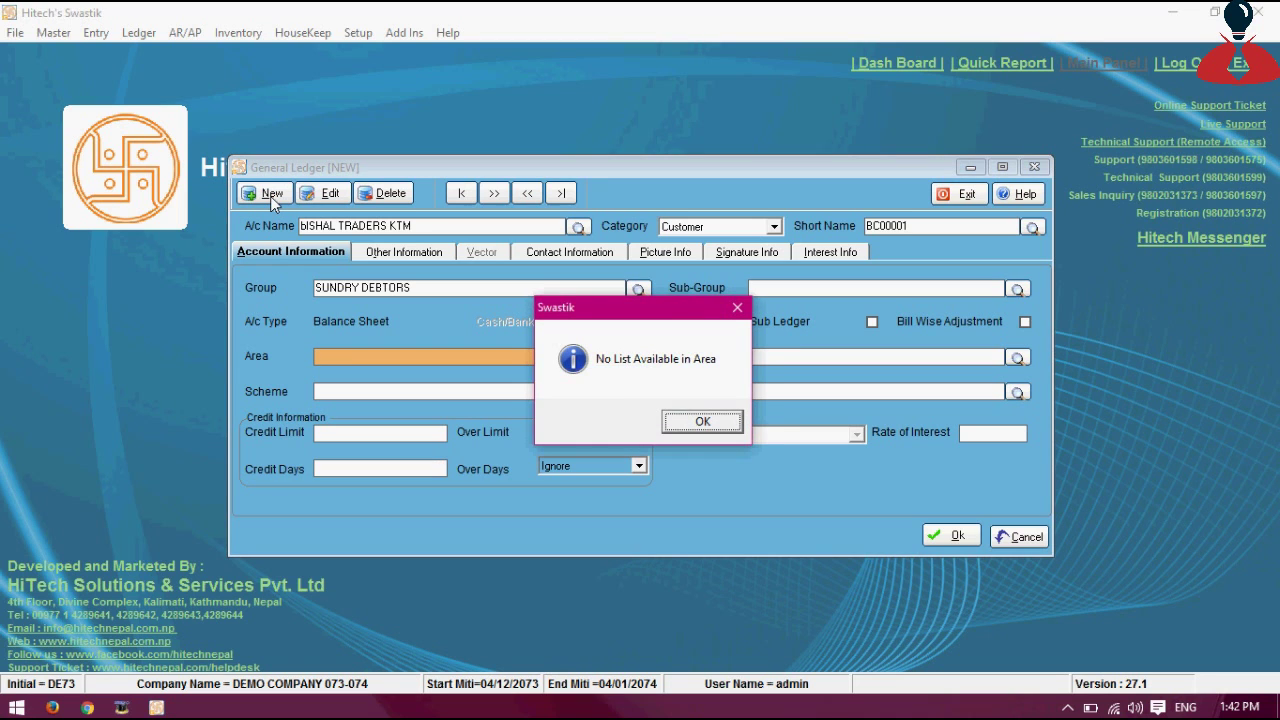
{"action": "key", "text": "Return"}
{"action": "key", "text": "F1"}
{"action": "key", "text": "Return"}
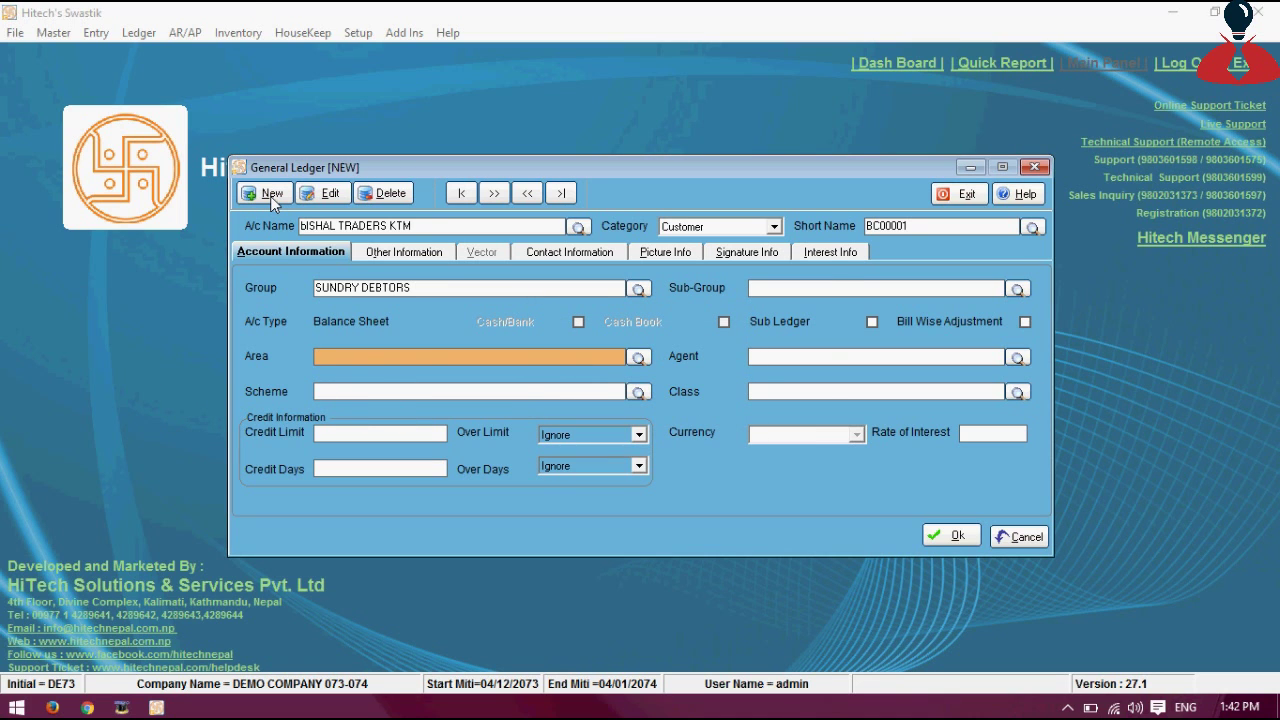
{"action": "key", "text": "ctrl+n"}
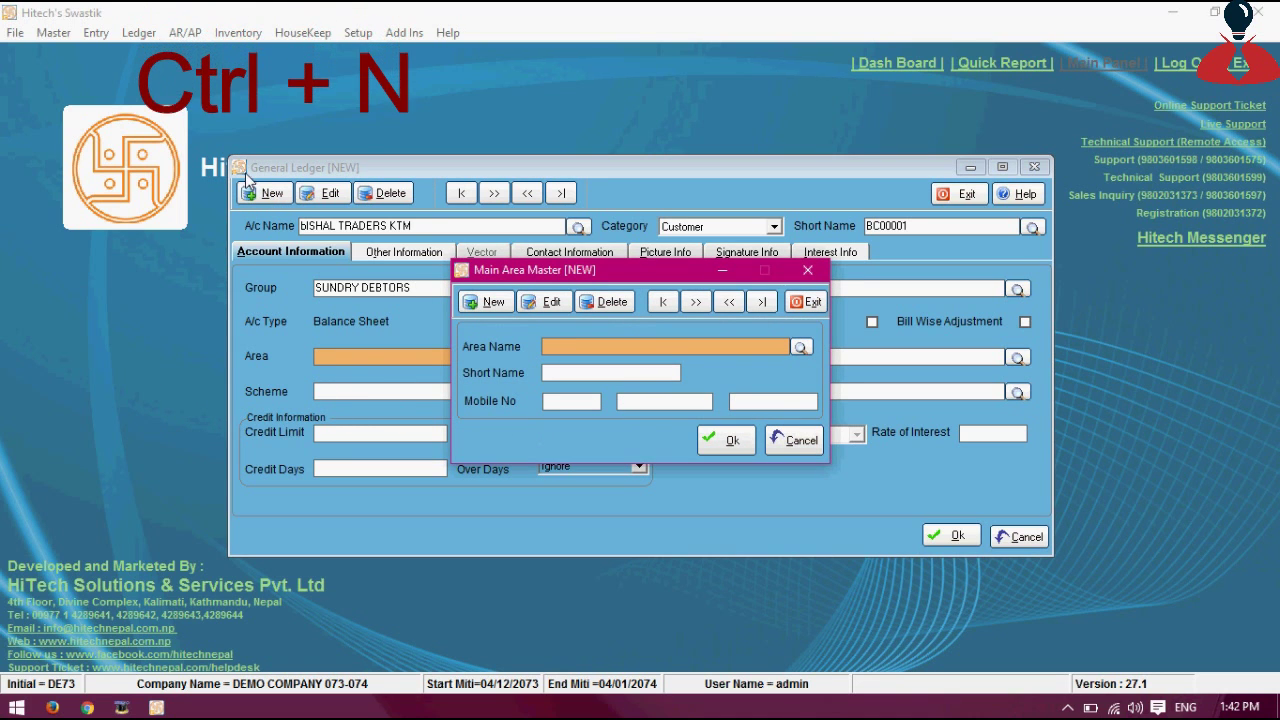
Create area KTM (short name KT00001) and fill it into the ledger's Area field
{"action": "key", "text": "Escape"}
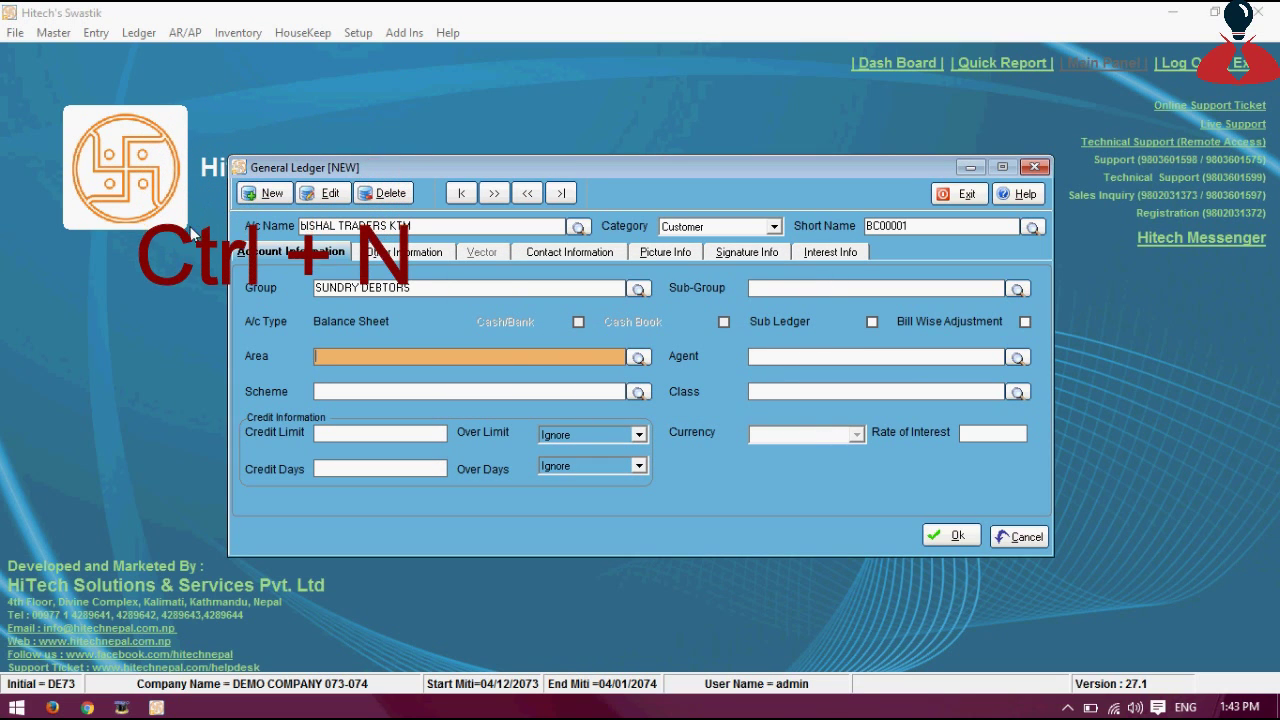
{"action": "left_click", "coordinate": [54, 34]}
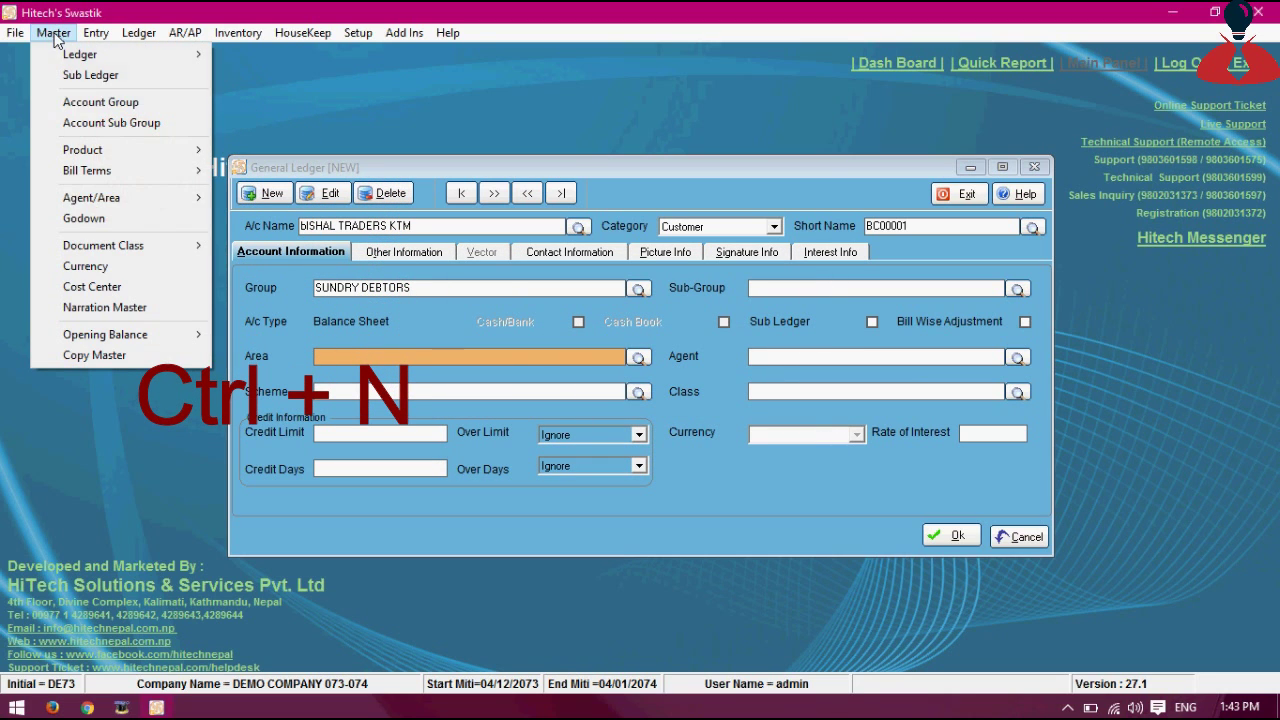
{"action": "mouse_move", "coordinate": [110, 202]}
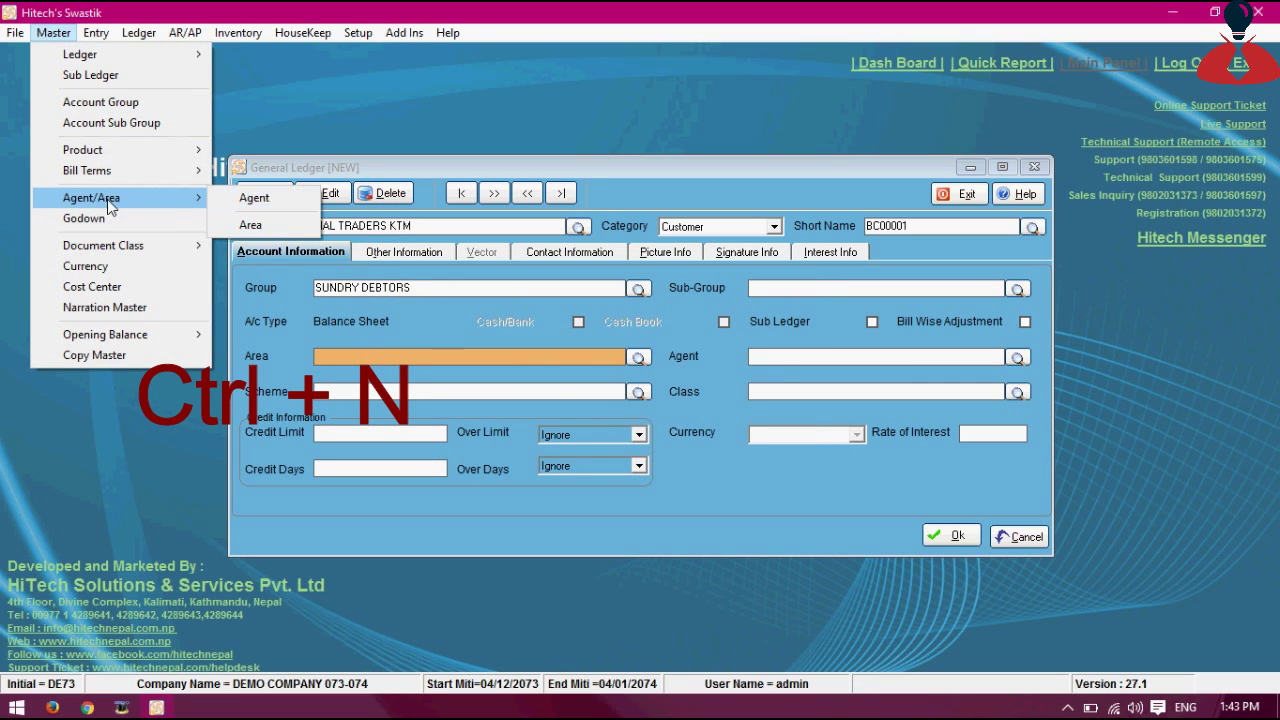
{"action": "left_click", "coordinate": [258, 226]}
{"action": "key", "text": "Escape"}
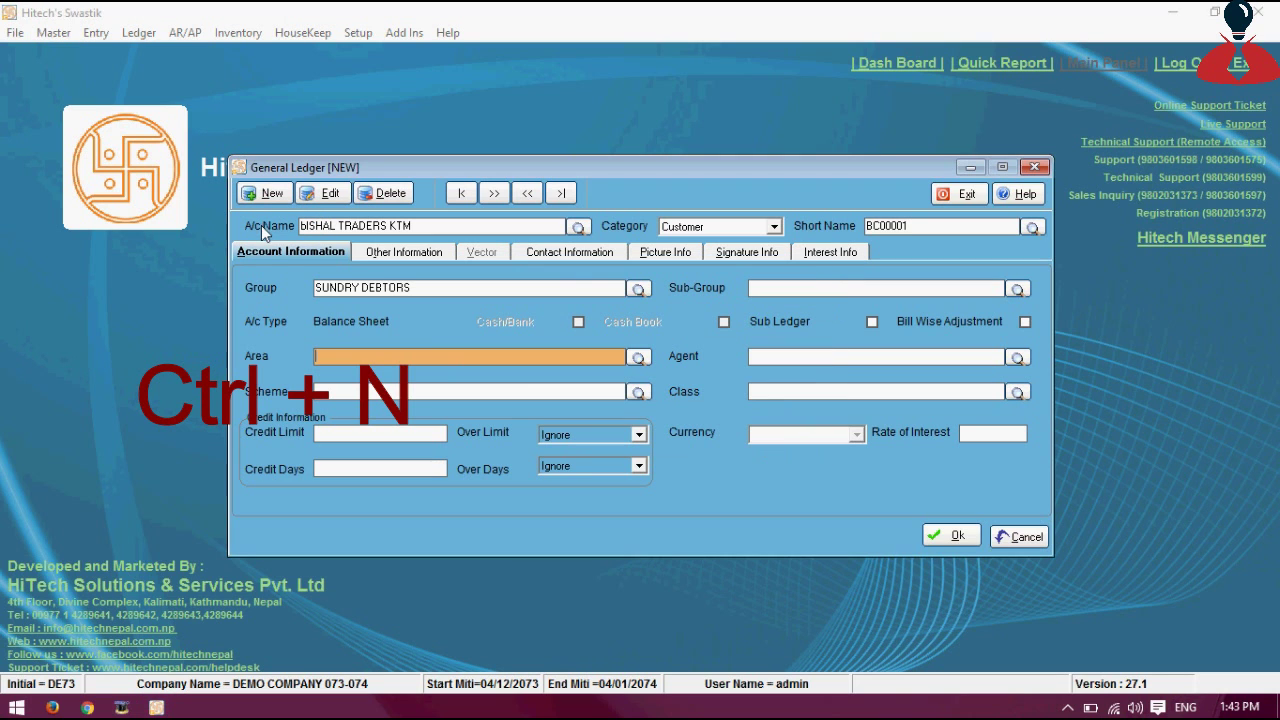
{"action": "key", "text": "ctrl+n"}
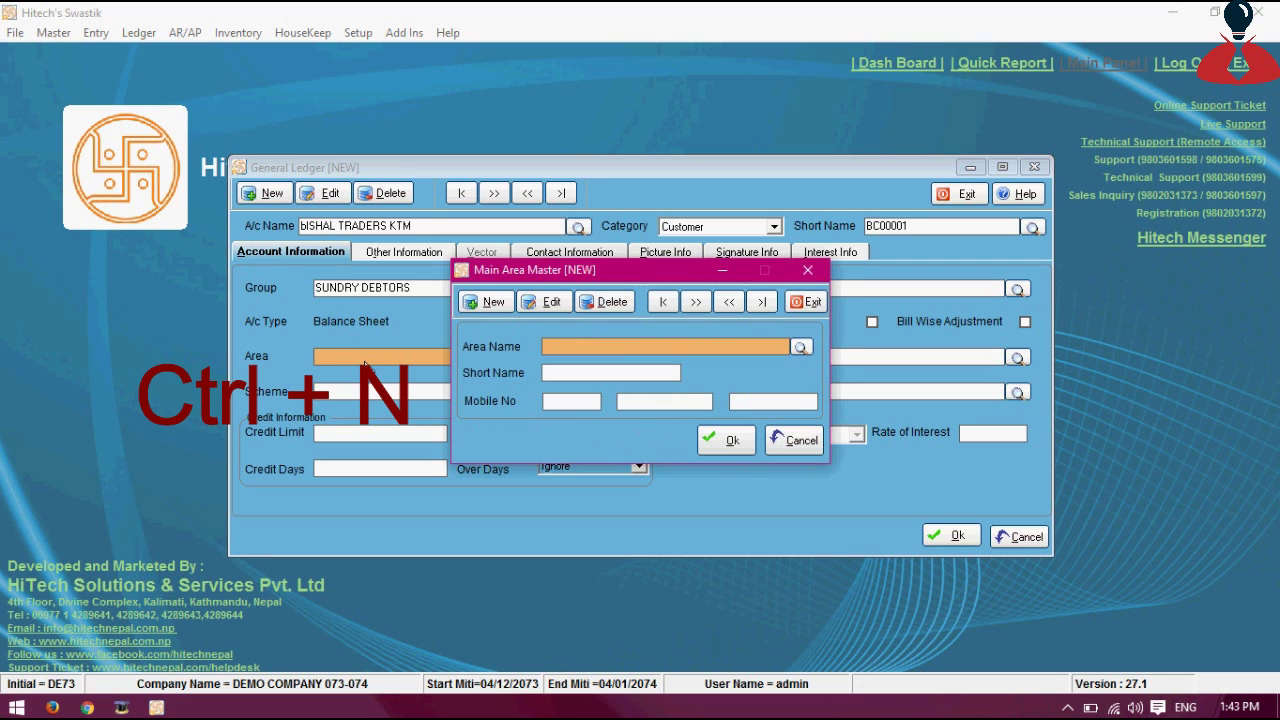
{"action": "type", "text": "KTM"}
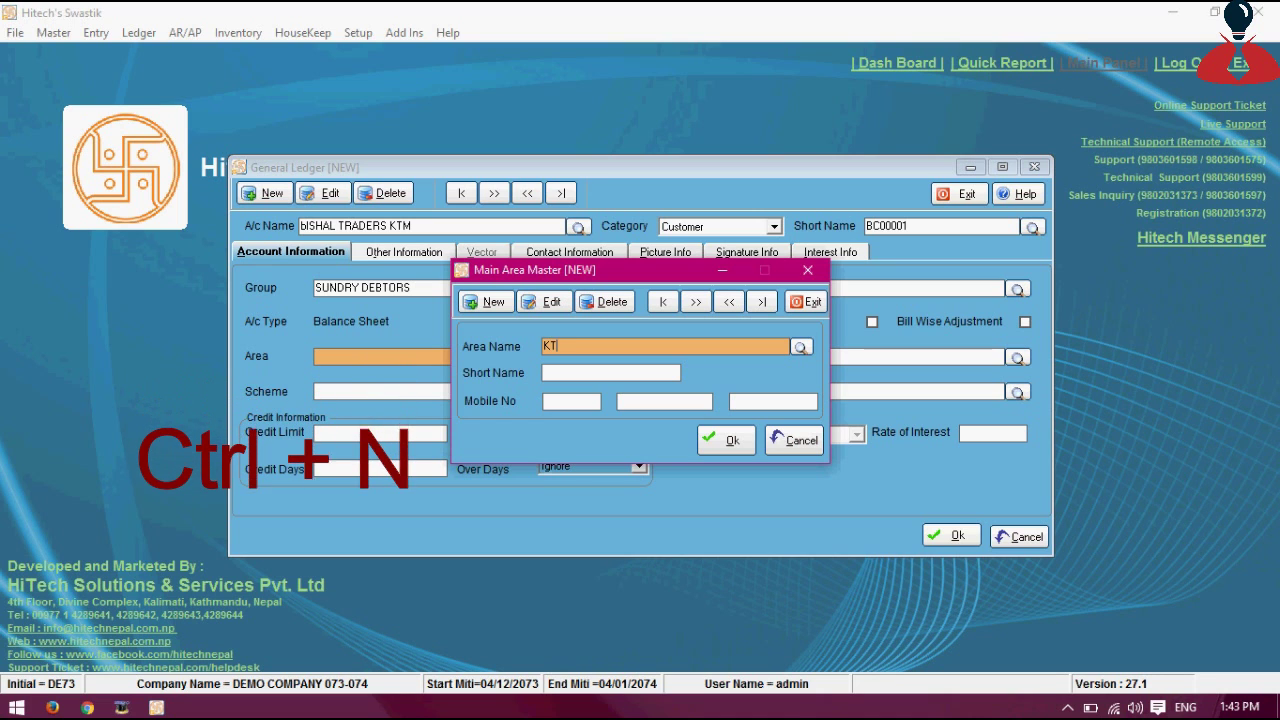
{"action": "key", "text": "Return"}
{"action": "key", "text": "Return"}
{"action": "key", "text": "Return"}
{"action": "key", "text": "Return"}
{"action": "key", "text": "Return"}
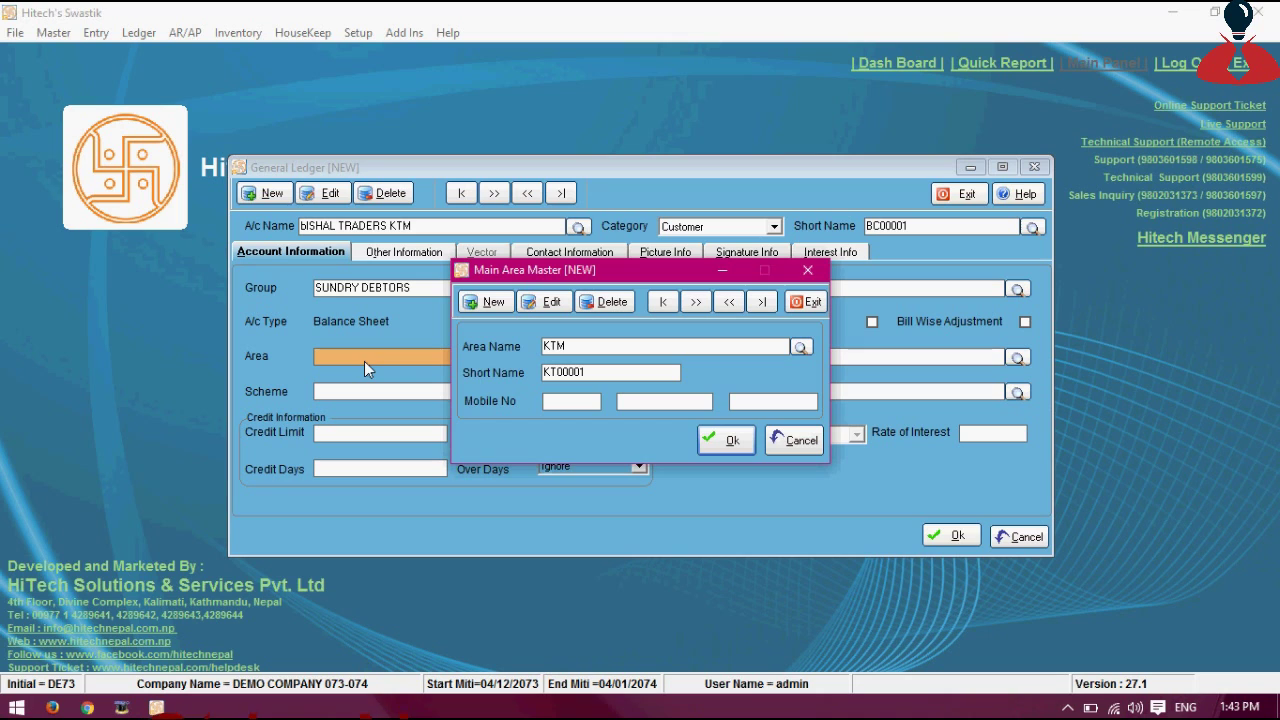
{"action": "left_click", "coordinate": [725, 440]}
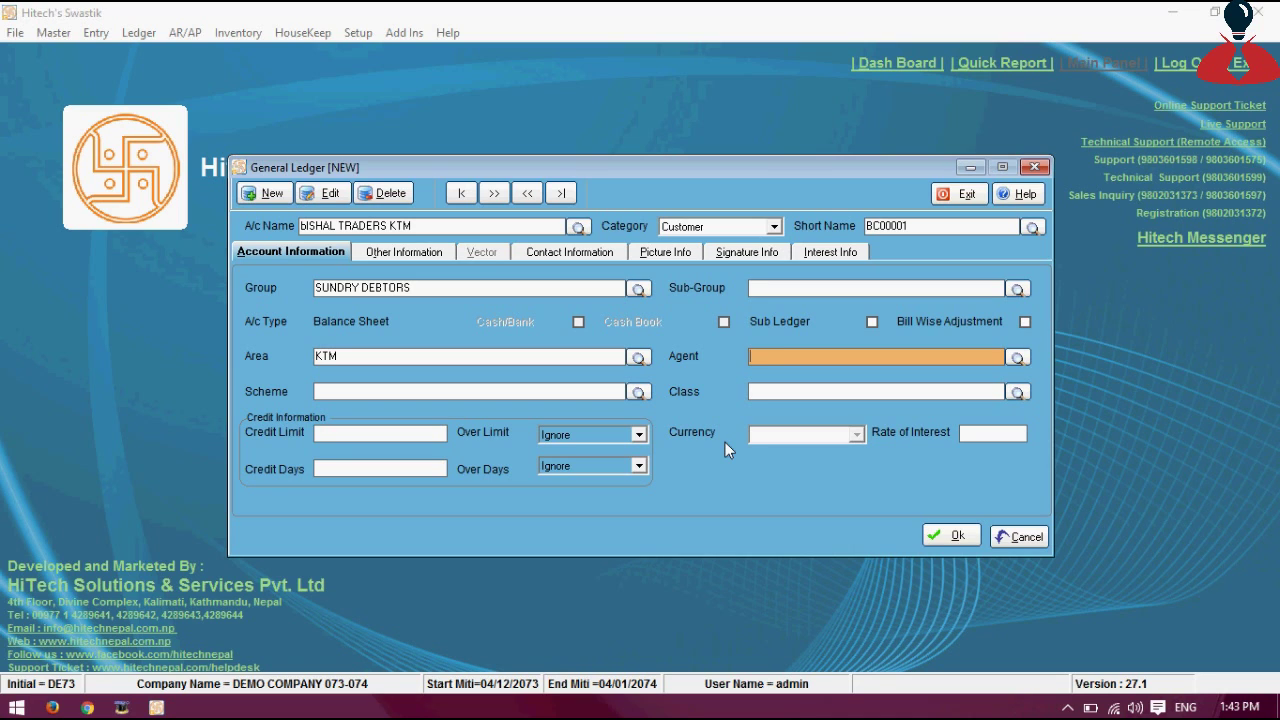
Set Credit Limit 50000.00 and 30 Credit Days, leaving Over Limit and Over Days at Ignore
{"action": "key", "text": "Return"}
{"action": "key", "text": "Return"}
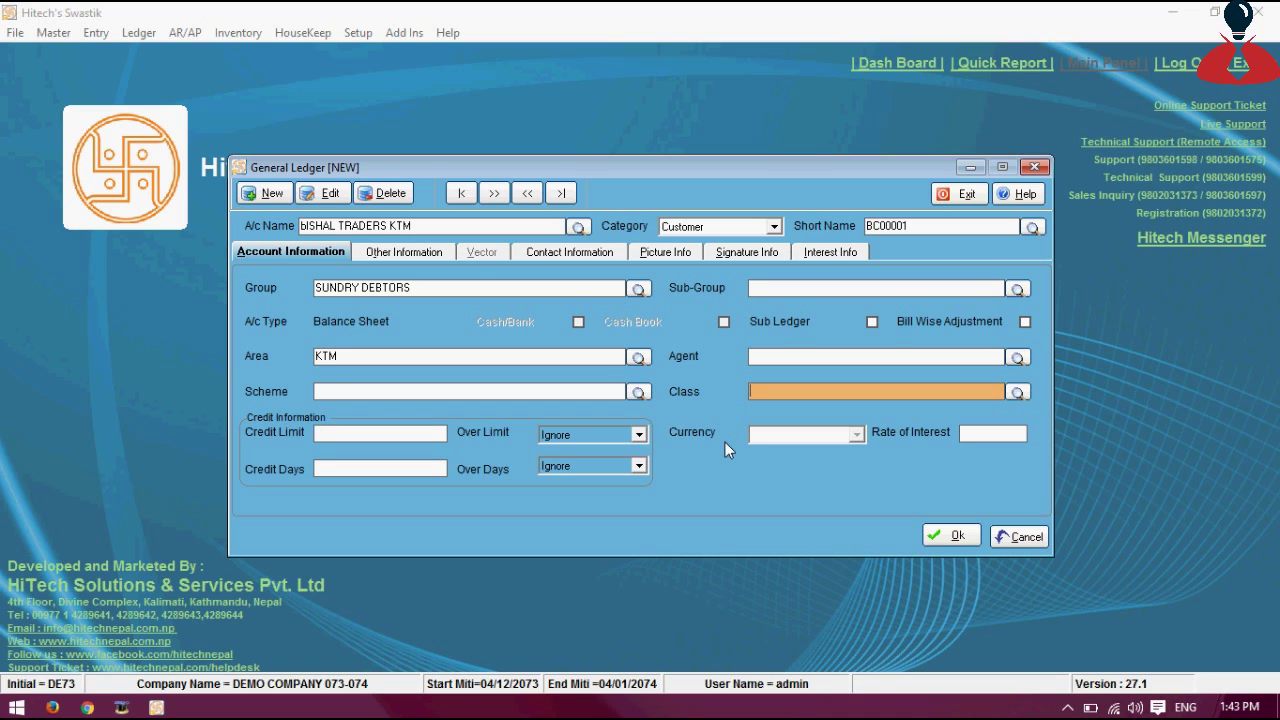
{"action": "key", "text": "Return"}
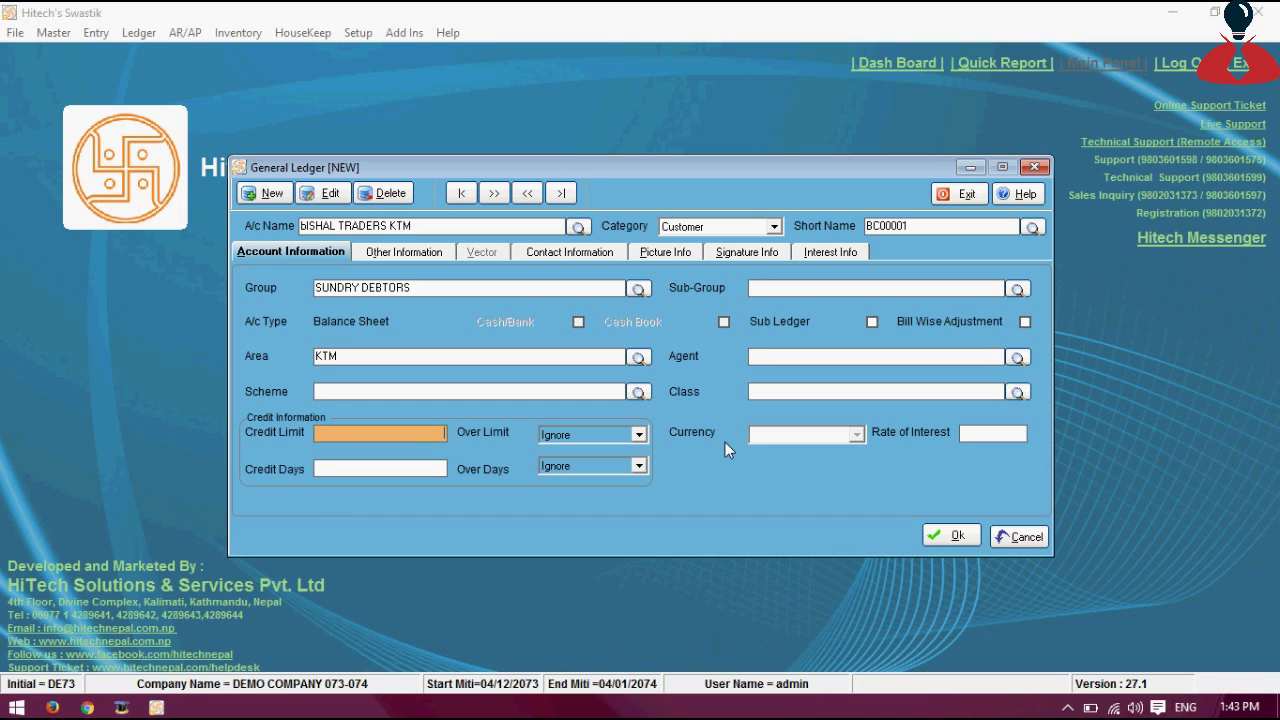
{"action": "type", "text": "50000.00"}
{"action": "key", "text": "Tab"}
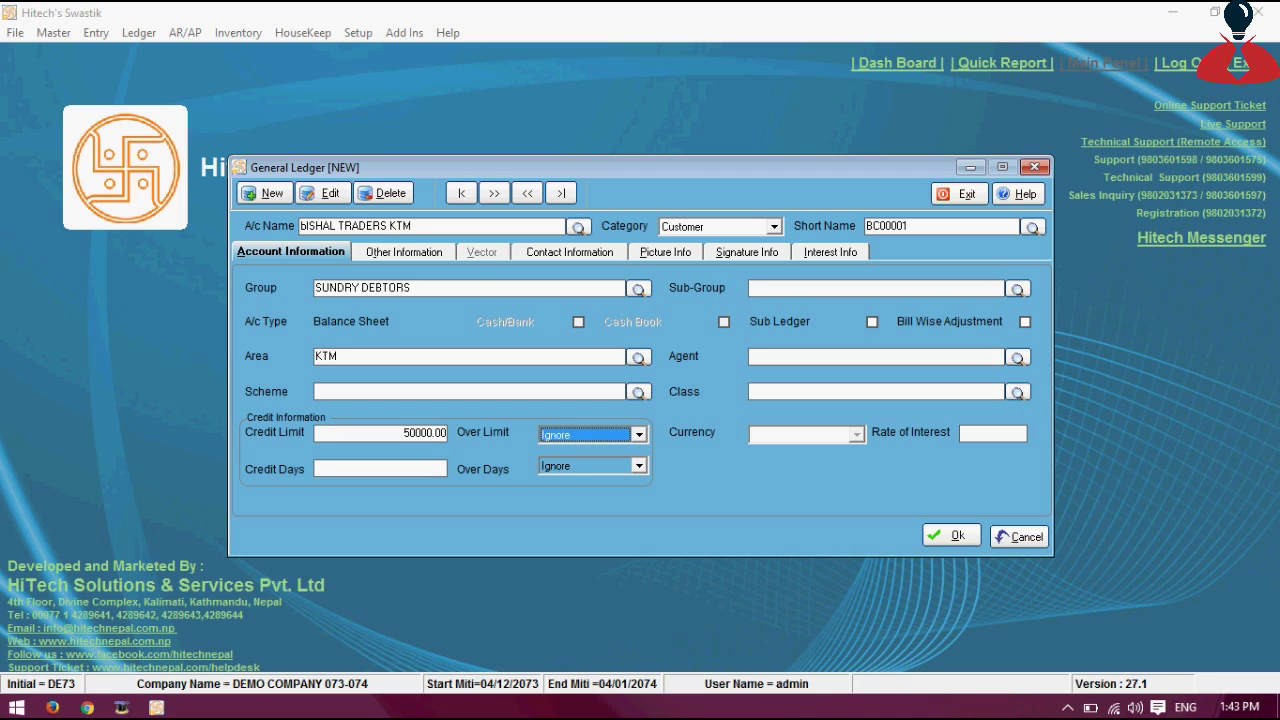
{"action": "key", "text": "Down"}
{"action": "key", "text": "Down"}
{"action": "key", "text": "Return"}
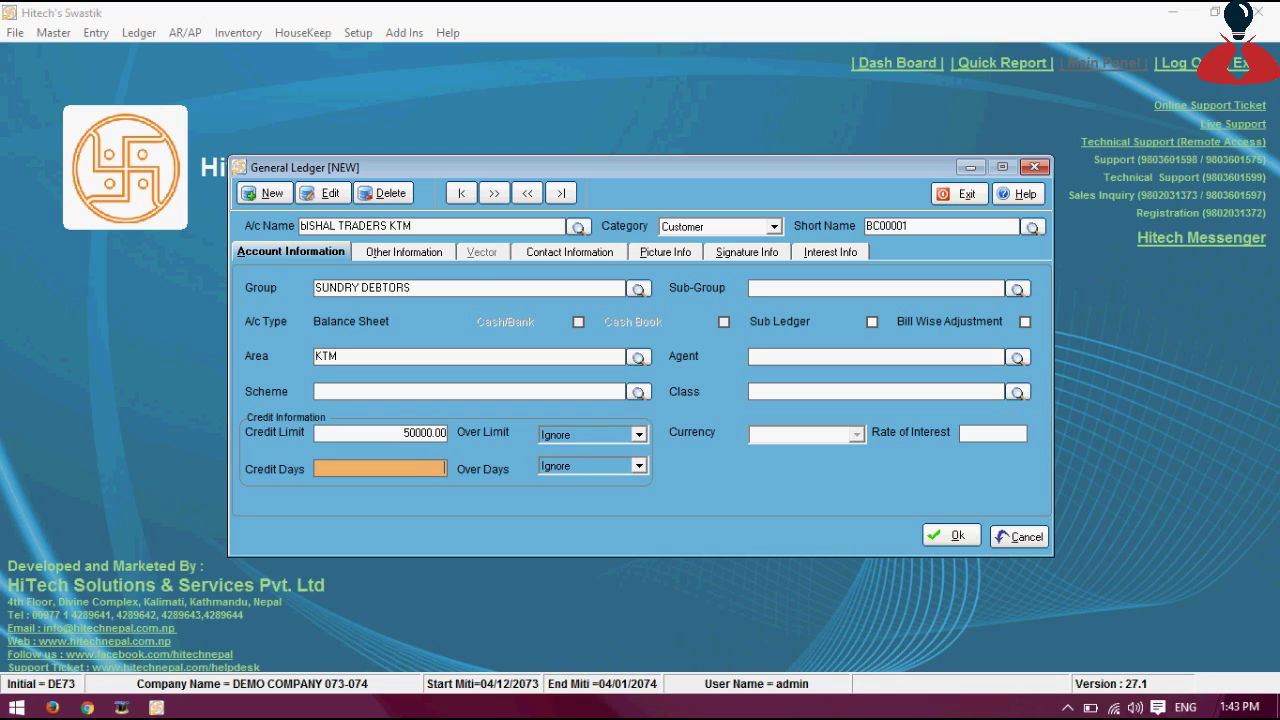
{"action": "type", "text": "30"}
{"action": "key", "text": "Return"}
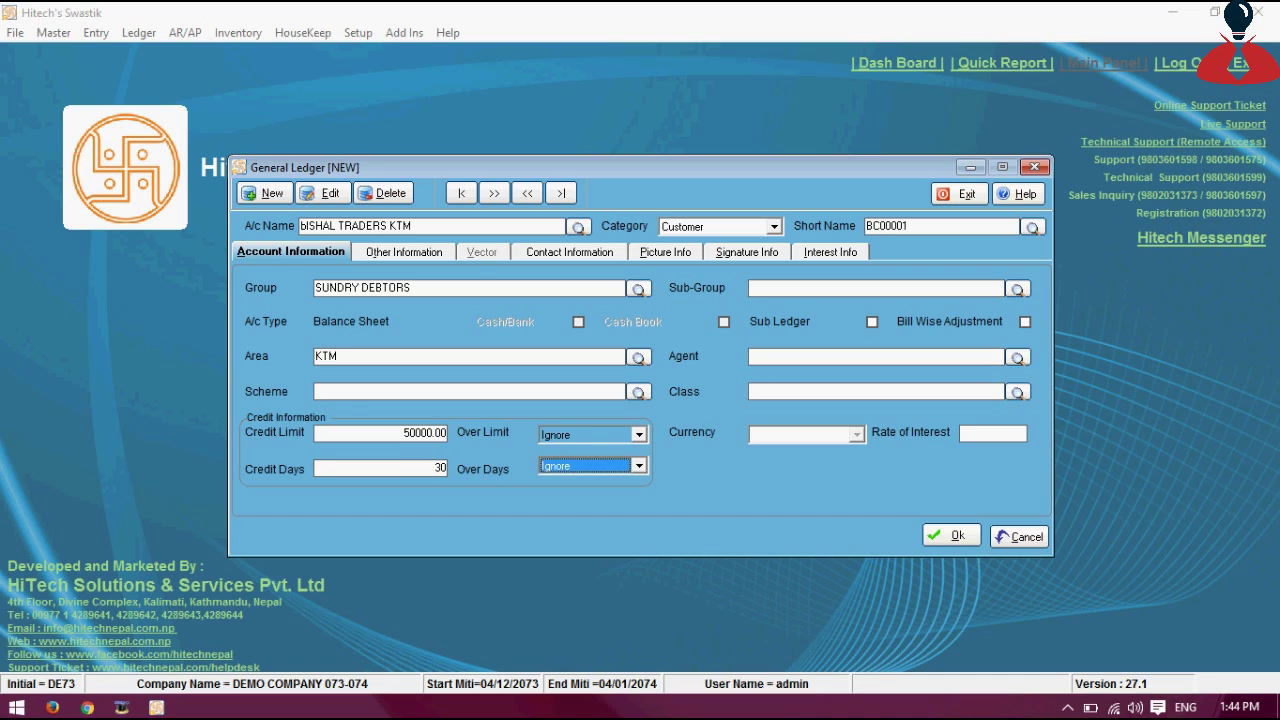
{"action": "key", "text": "Return"}
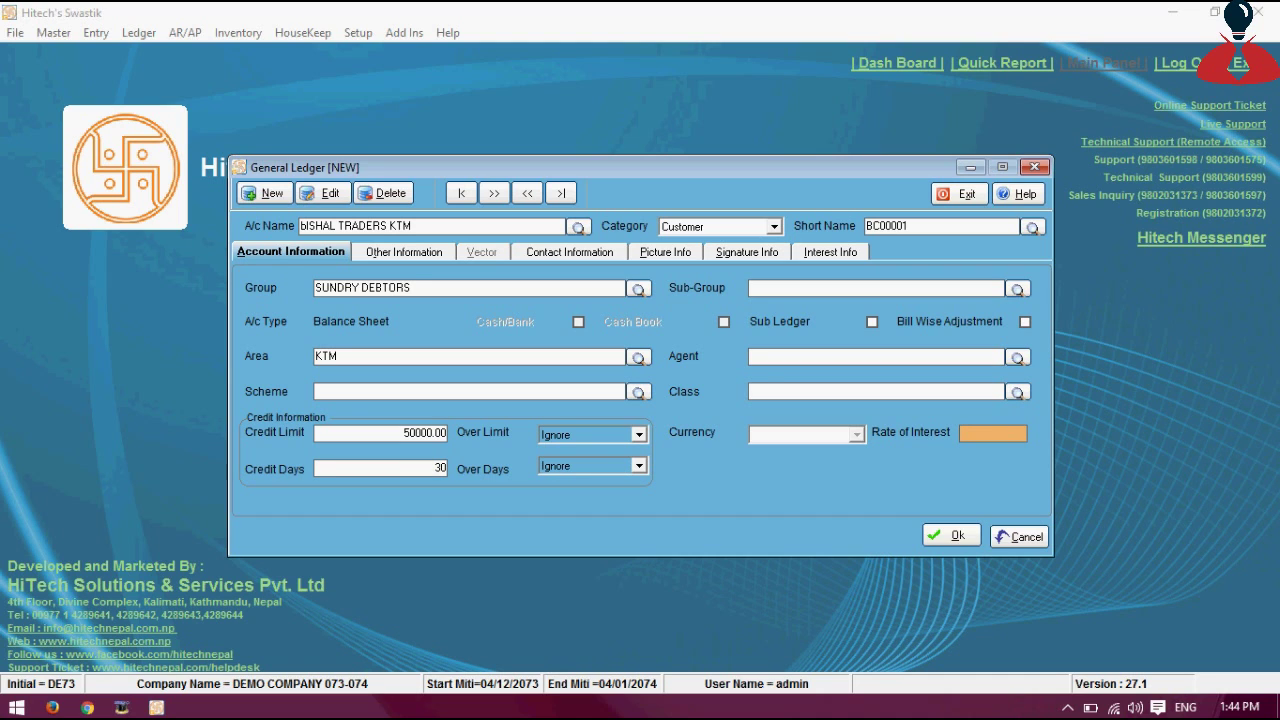
Enter the address, PAN number and contact person, then save the BISHAL TRADERS KTM ledger
{"action": "type", "text": "BALAJU"}
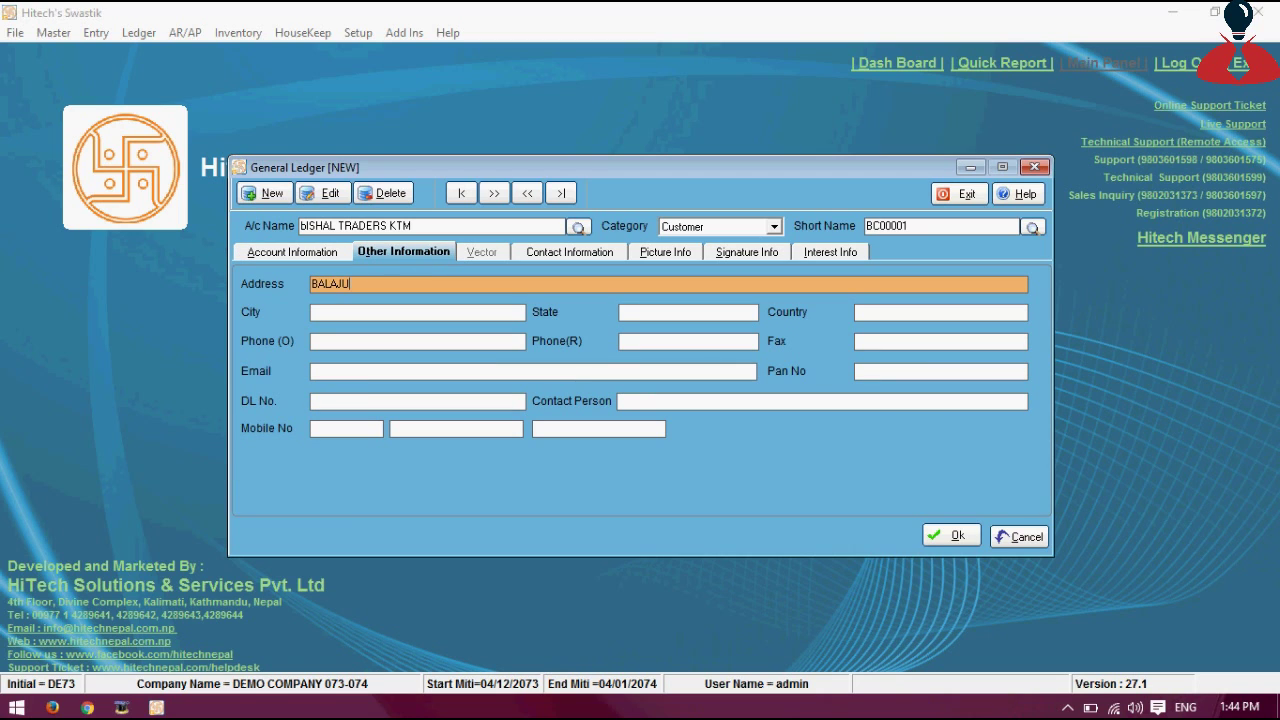
{"action": "type", "text": " KATHMANDU"}
{"action": "key", "text": "Return"}
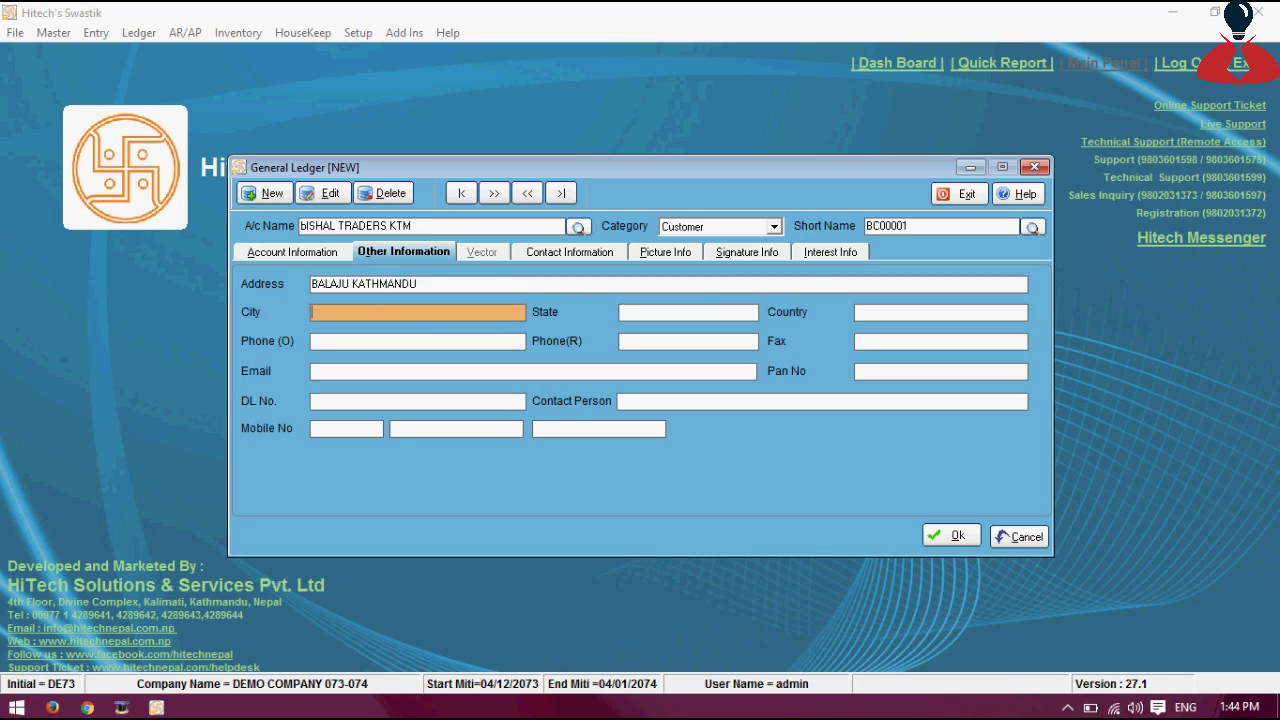
{"action": "key", "text": "Return"}
{"action": "key", "text": "Return"}
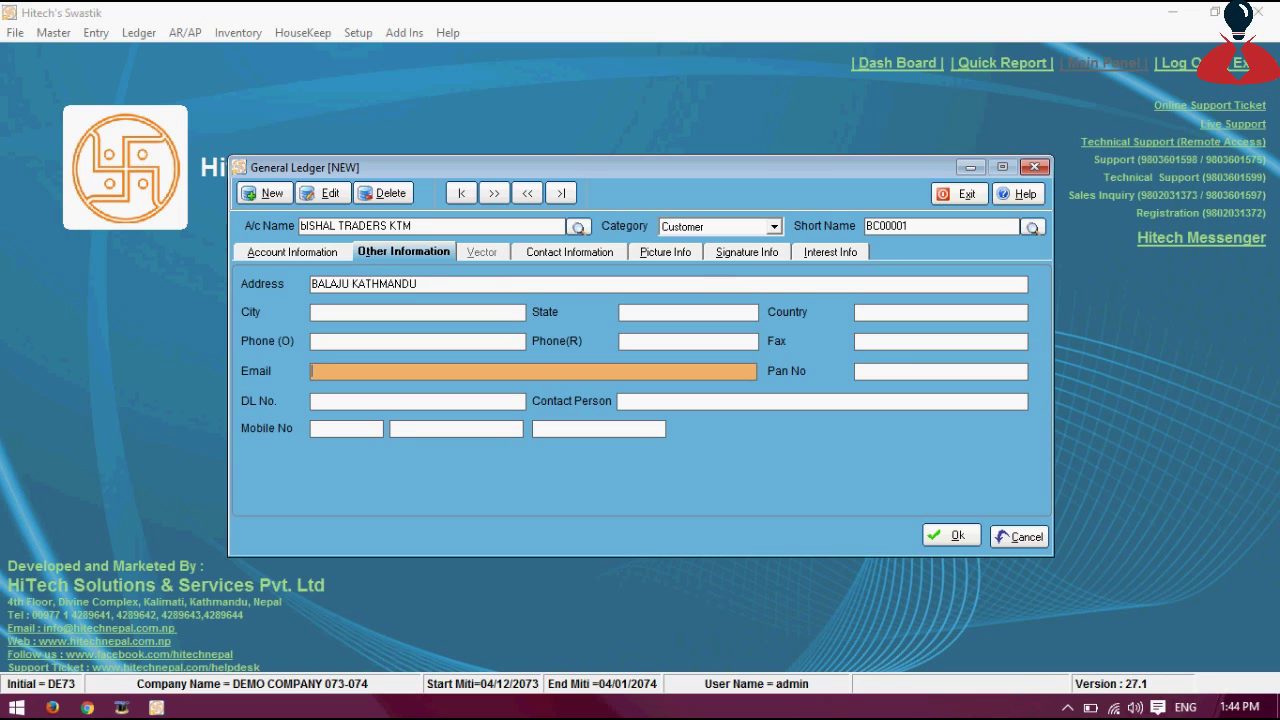
{"action": "key", "text": "Return"}
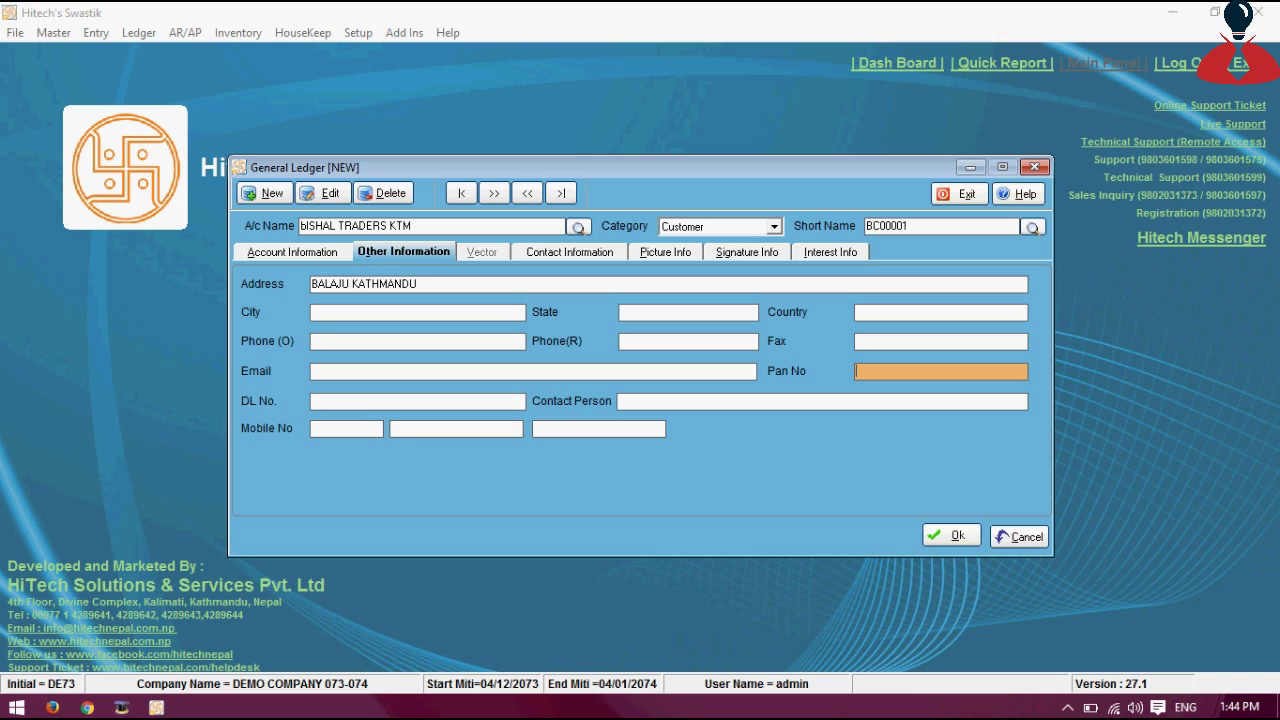
{"action": "type", "text": "30000000"}
{"action": "key", "text": "Return"}
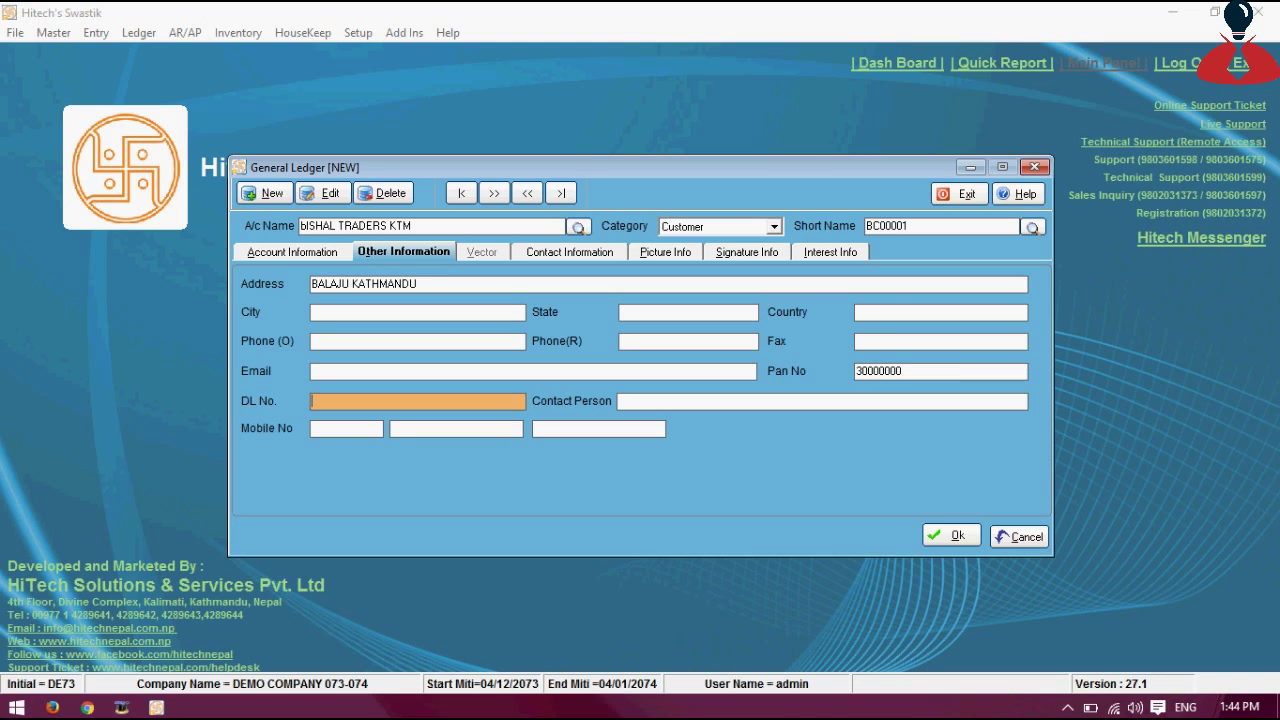
{"action": "key", "text": "Return"}
{"action": "type", "text": "RA"}
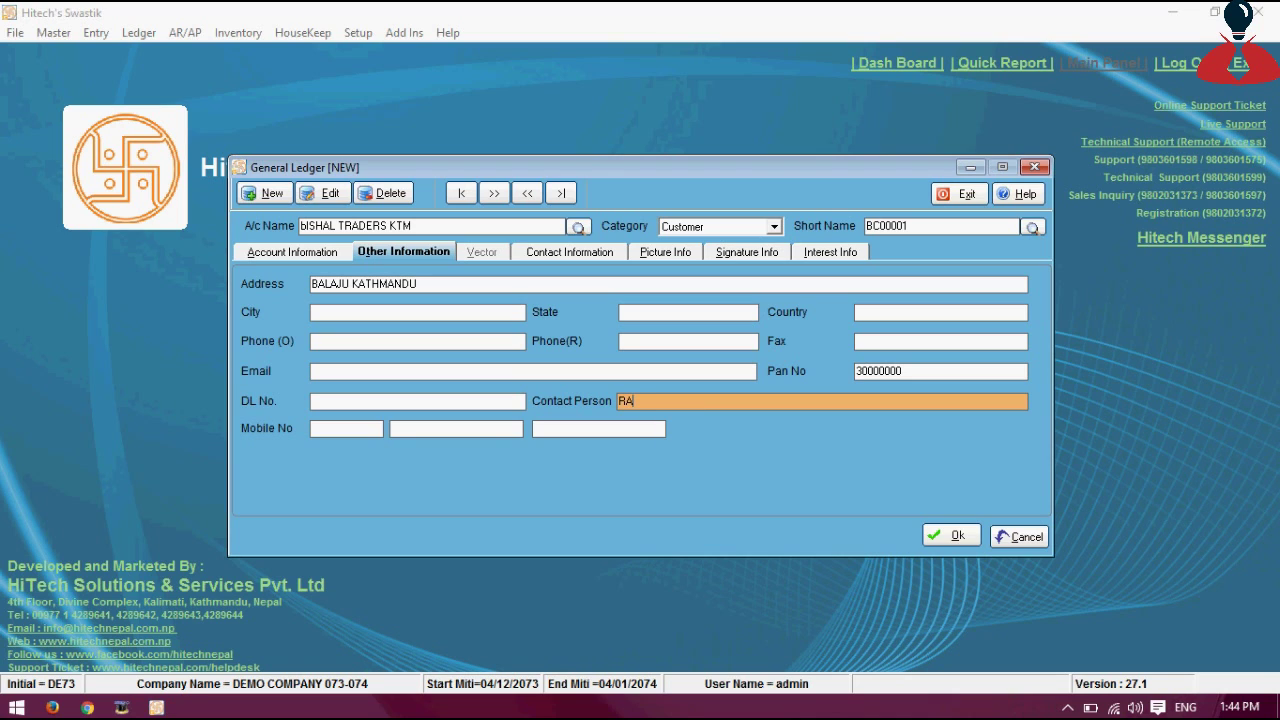
{"action": "type", "text": "M"}
{"action": "left_click", "coordinate": [304, 228]}
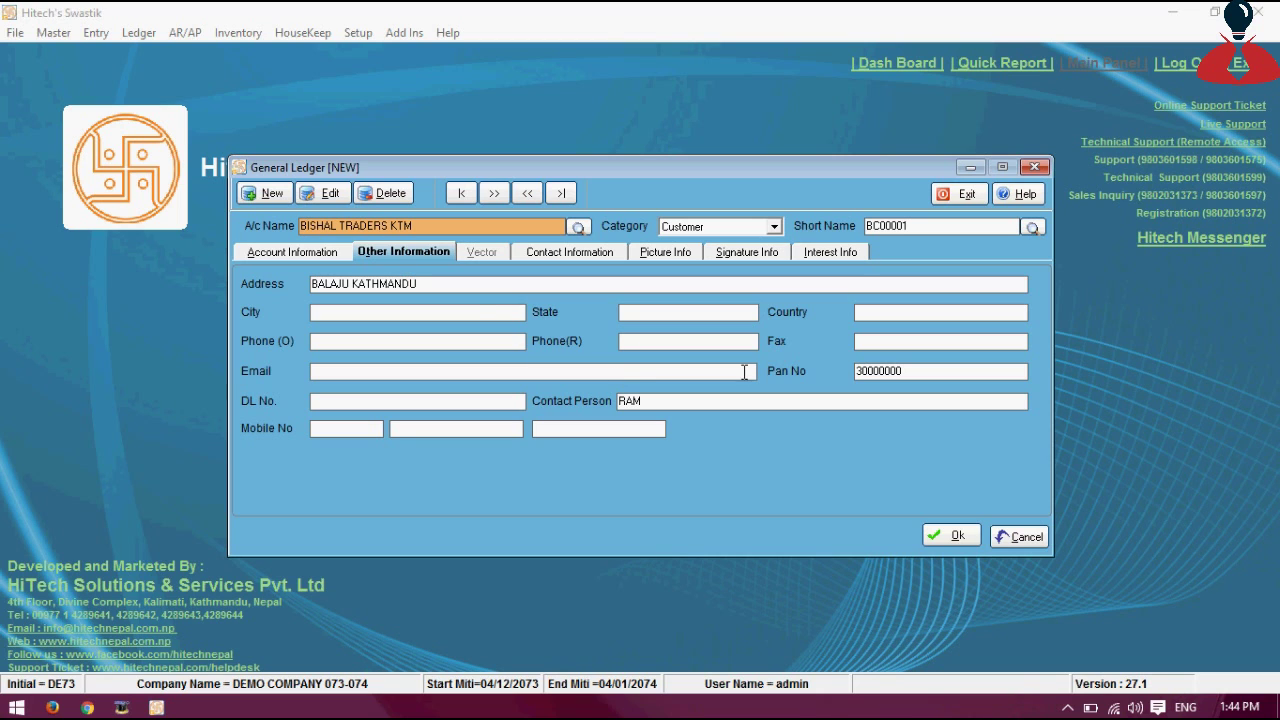
{"action": "left_click", "coordinate": [952, 537]}
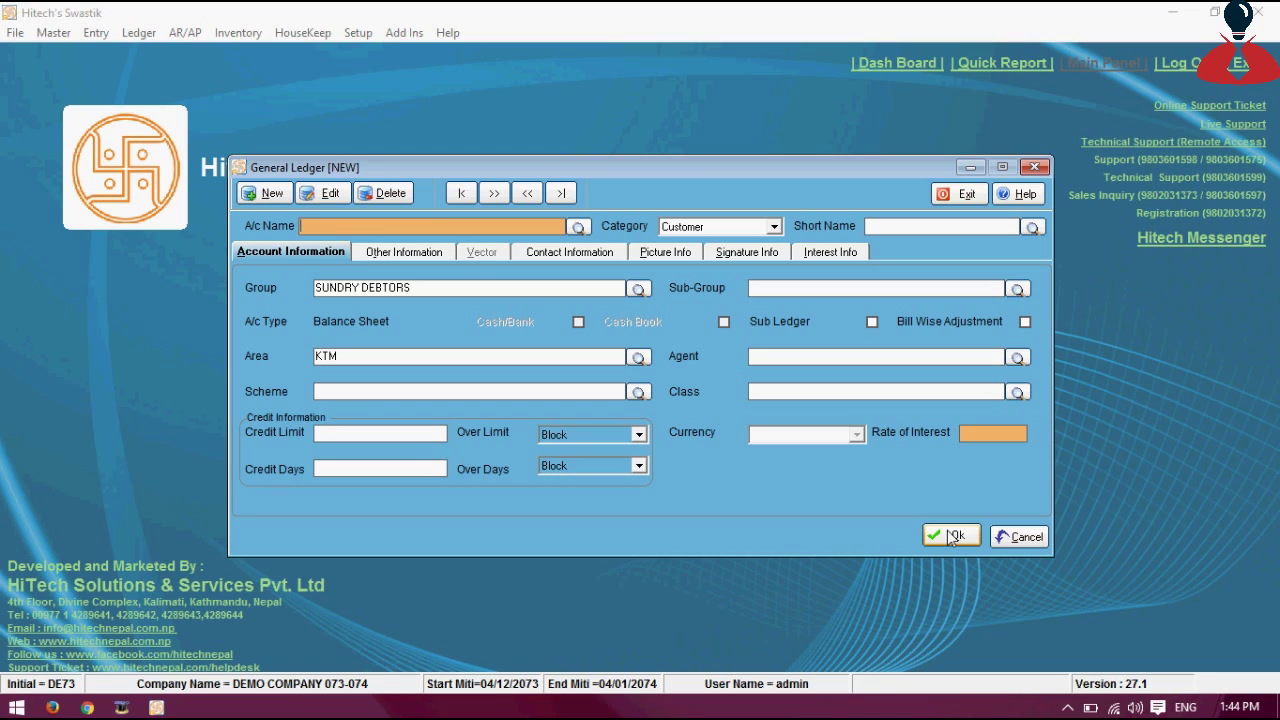
Name the new account 'MAHESH AND COMPANY PVT. LTD.' with Category Vendor
{"action": "type", "text": "MAHESH AND COMPANY P"}
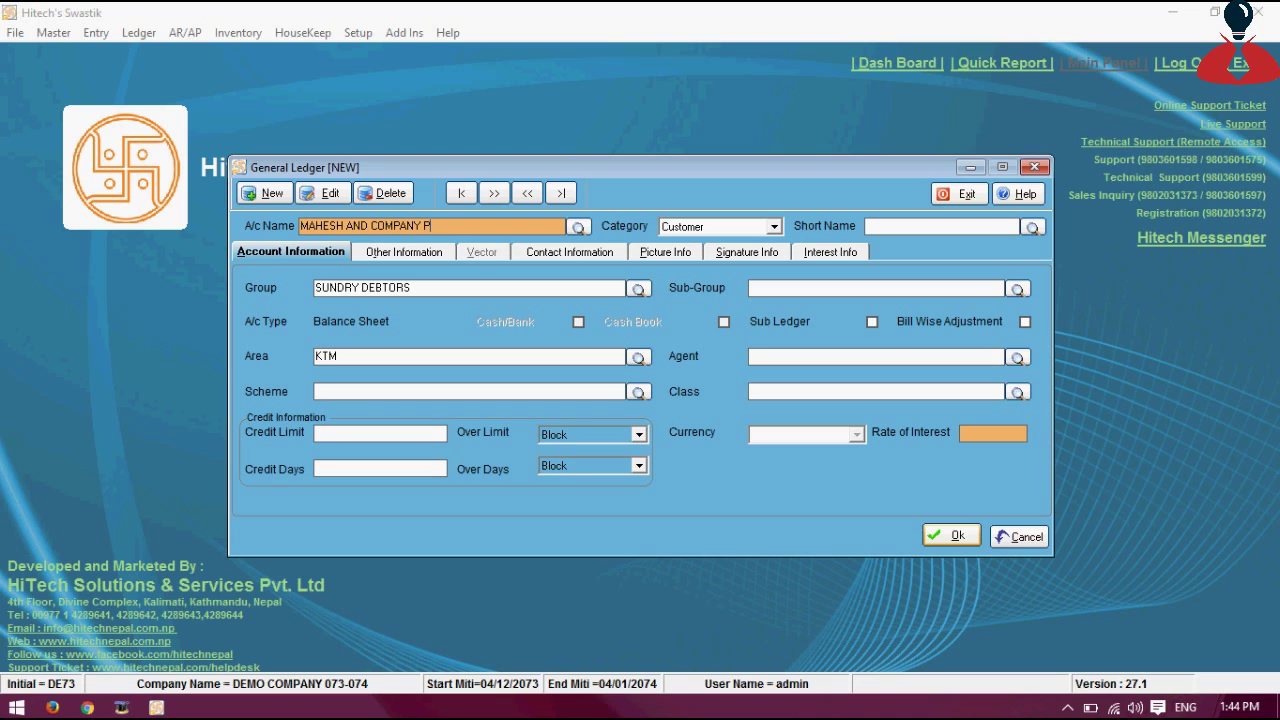
{"action": "type", "text": "VT. LTD."}
{"action": "key", "text": "Return"}
{"action": "key", "text": "alt+Down"}
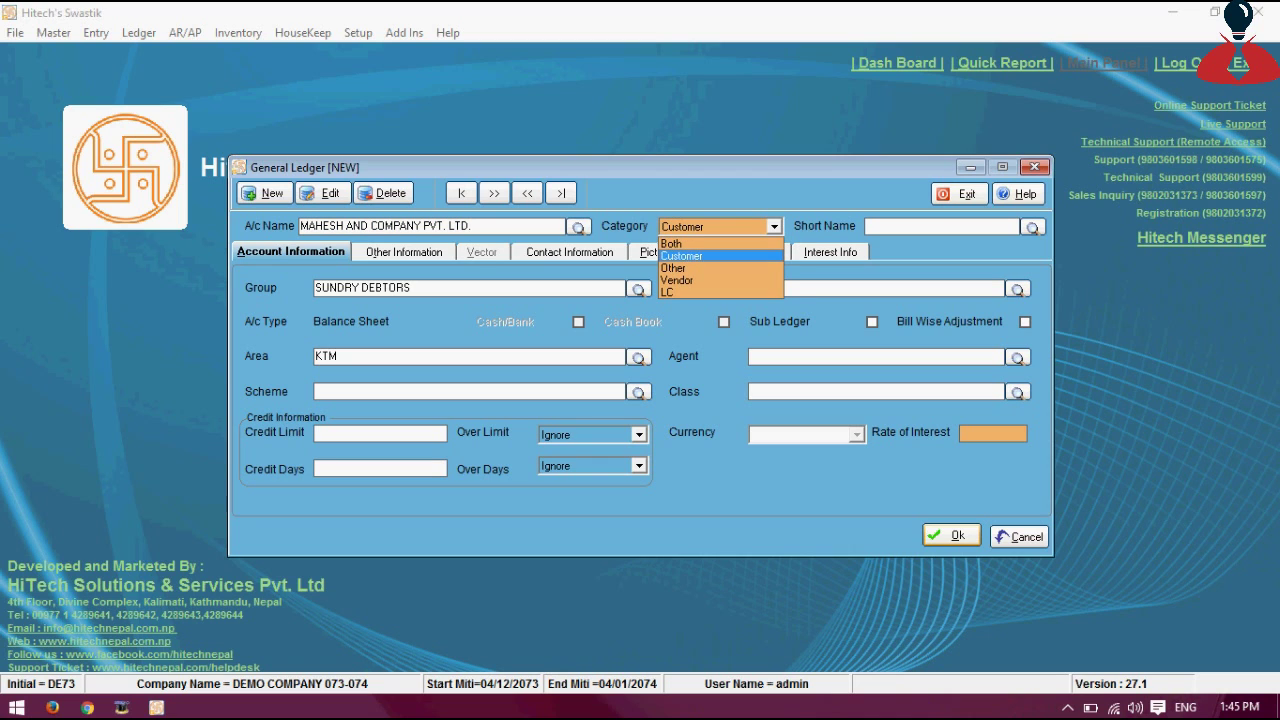
{"action": "key", "text": "Down"}
{"action": "key", "text": "Down"}
{"action": "key", "text": "Return"}
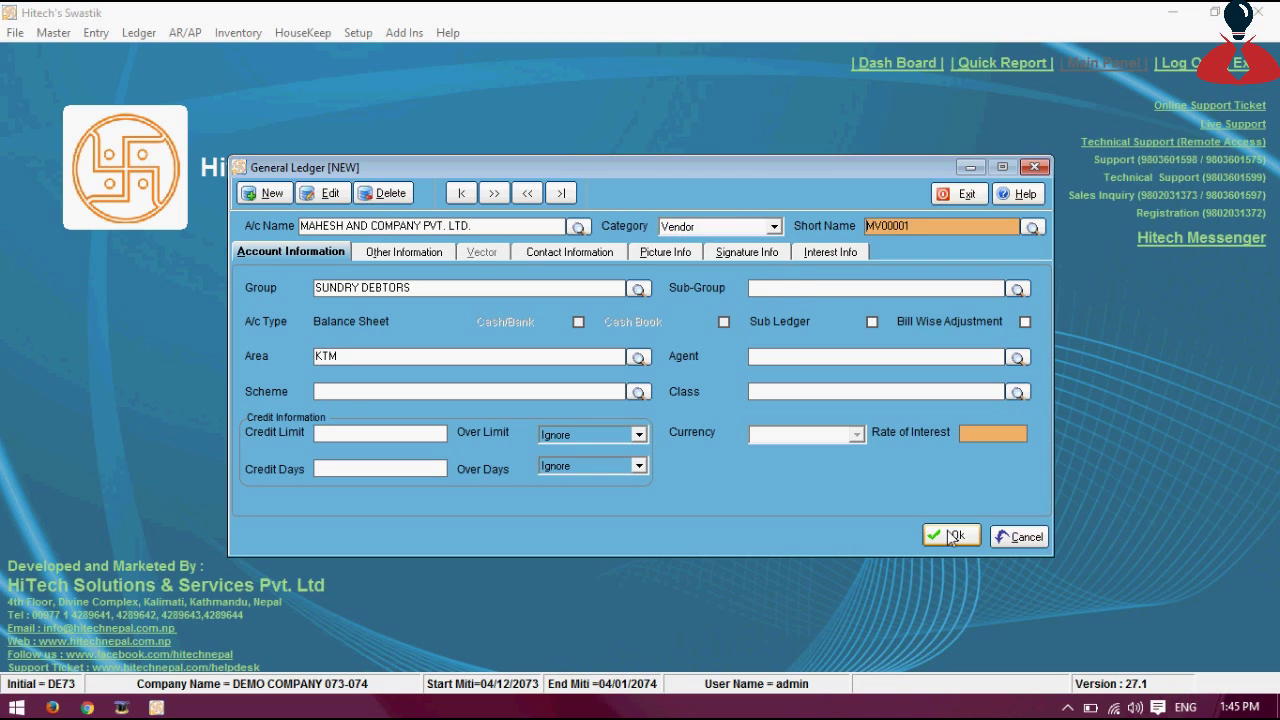
Set the account group to SUNDRY CREDITORS and move to the sub-group
{"action": "key", "text": "Return"}
{"action": "type", "text": "Sun"}
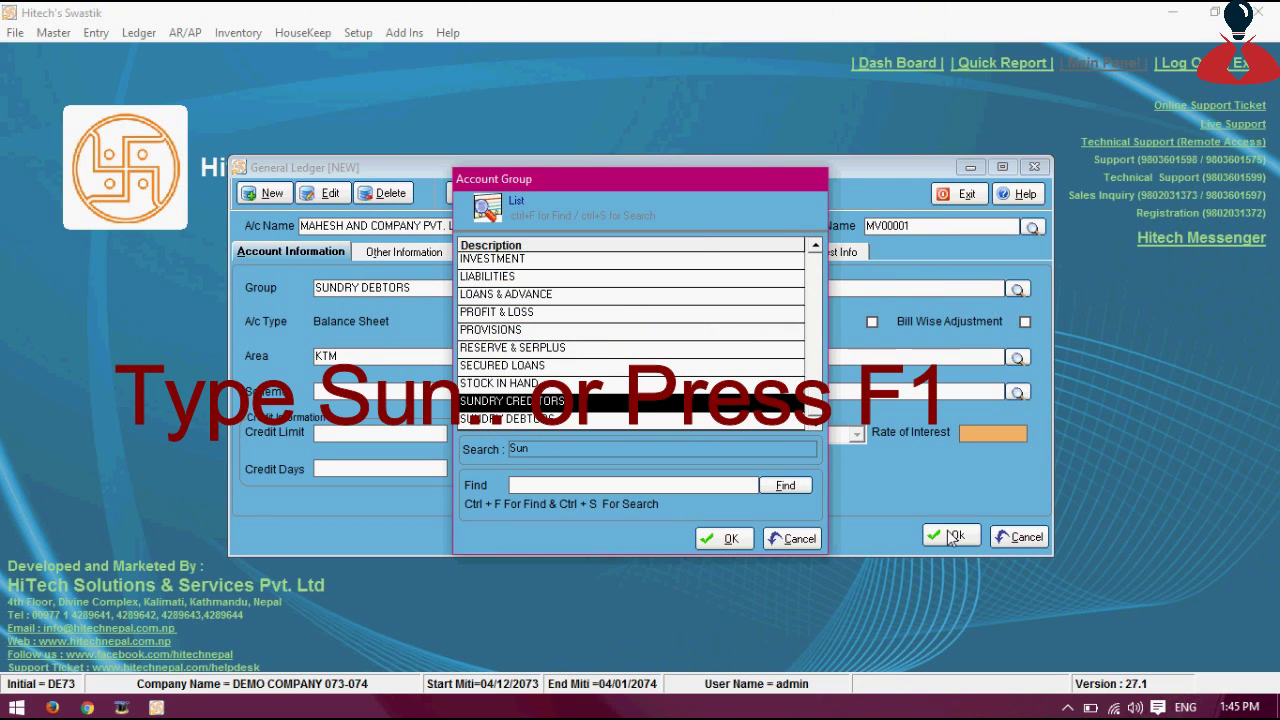
{"action": "key", "text": "Return"}
{"action": "key", "text": "Return"}
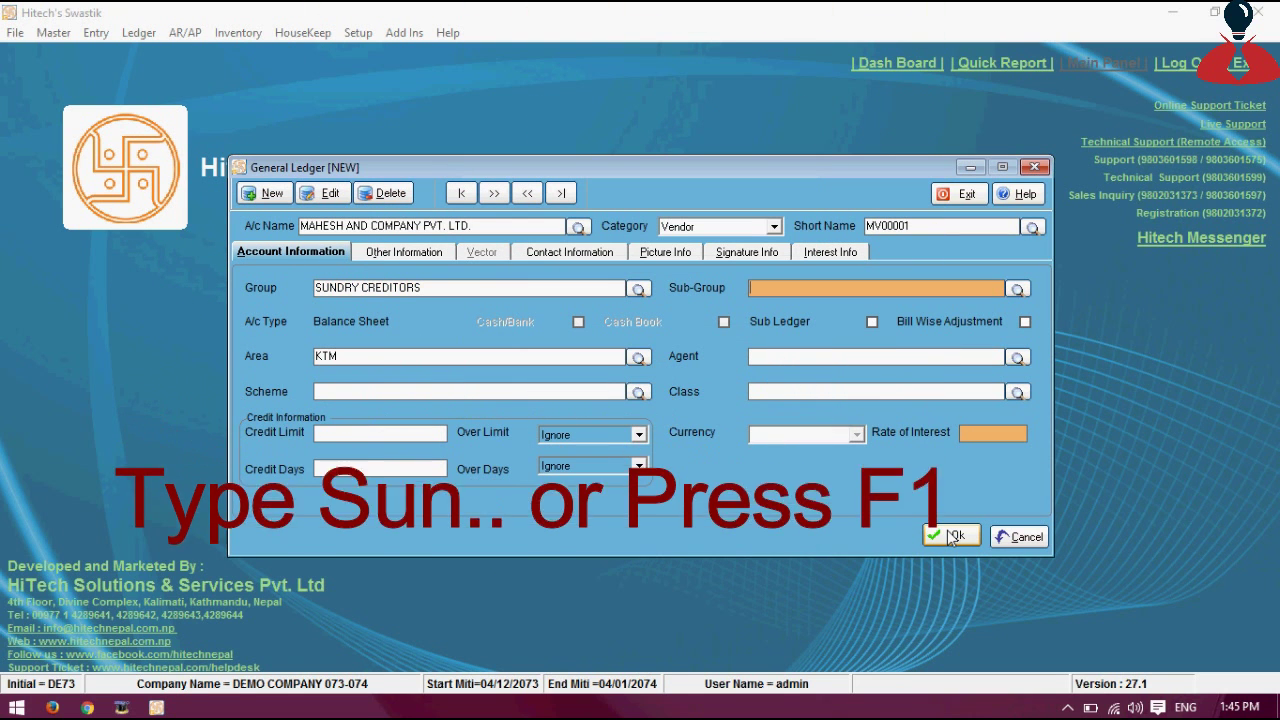
{"action": "key", "text": "Return"}
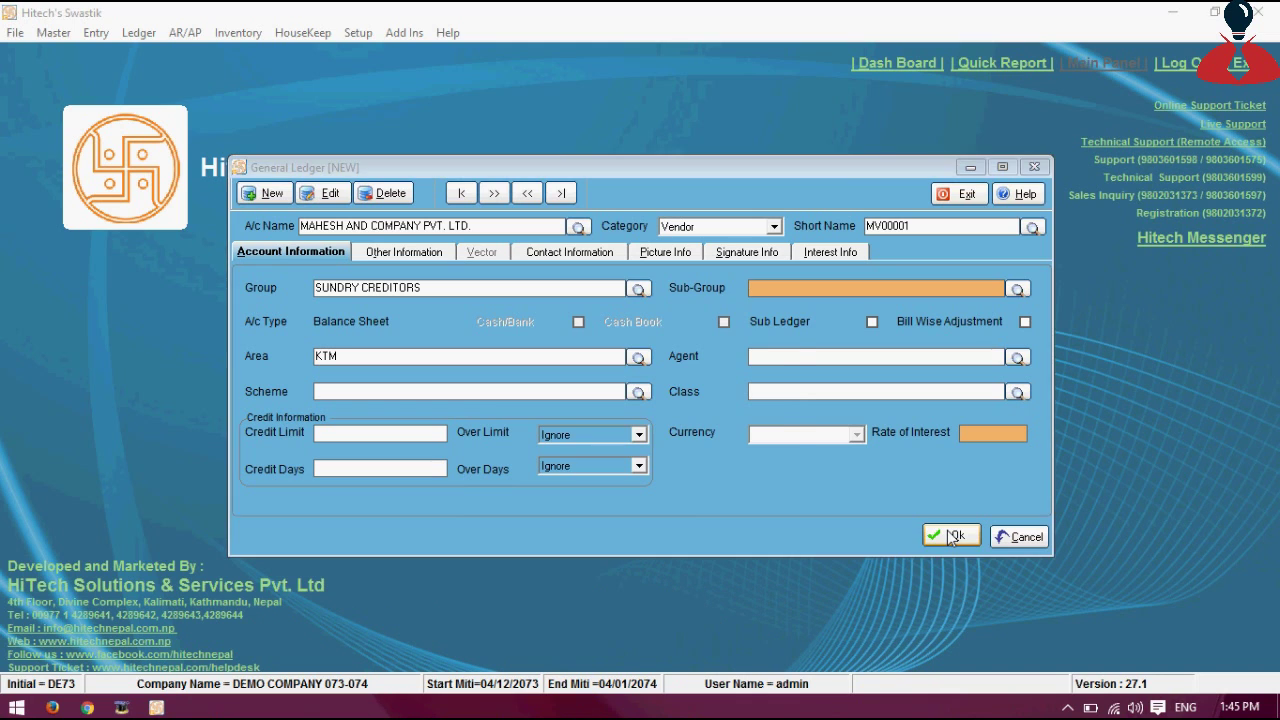
{"action": "key", "text": "Return"}
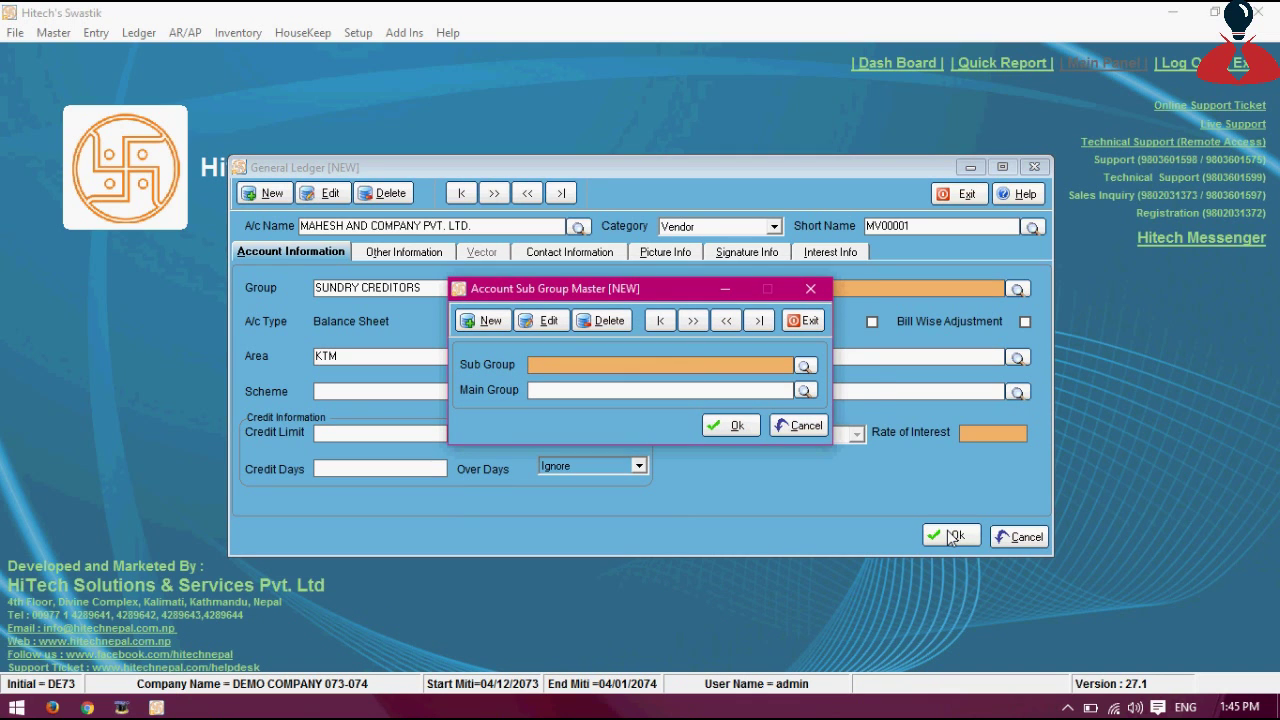
{"action": "key", "text": "Escape"}
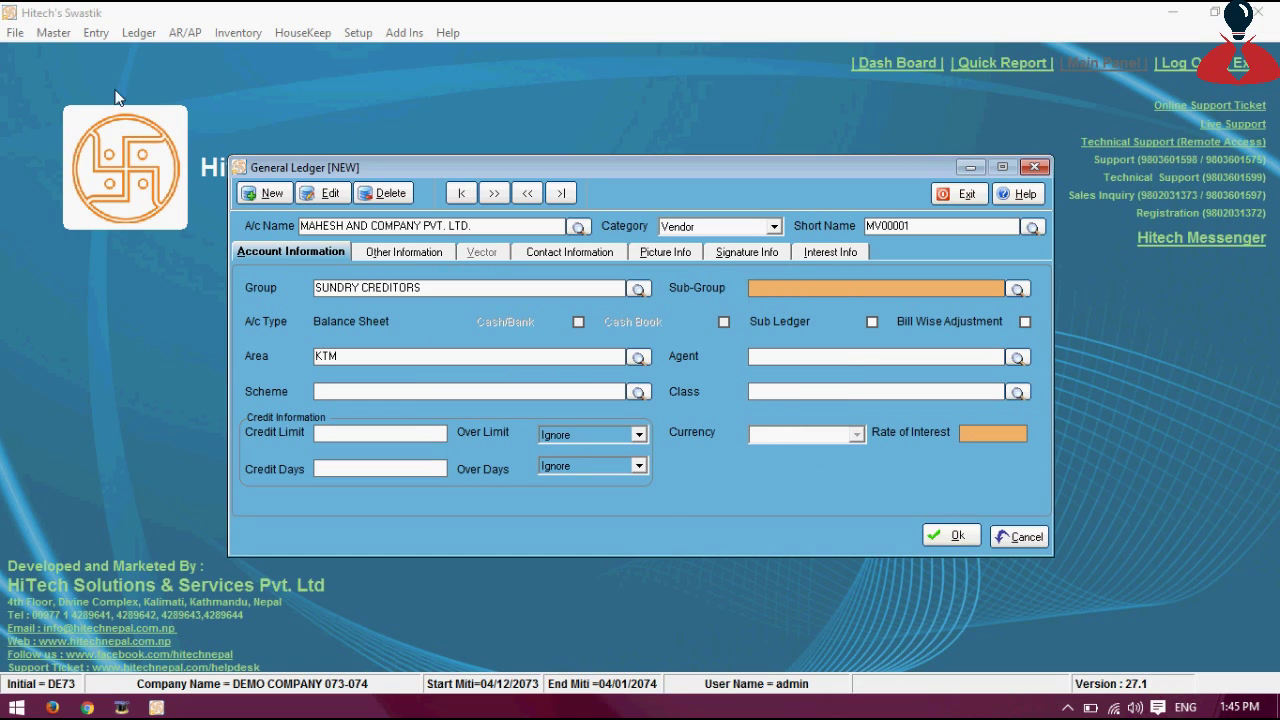
{"action": "left_click", "coordinate": [65, 32]}
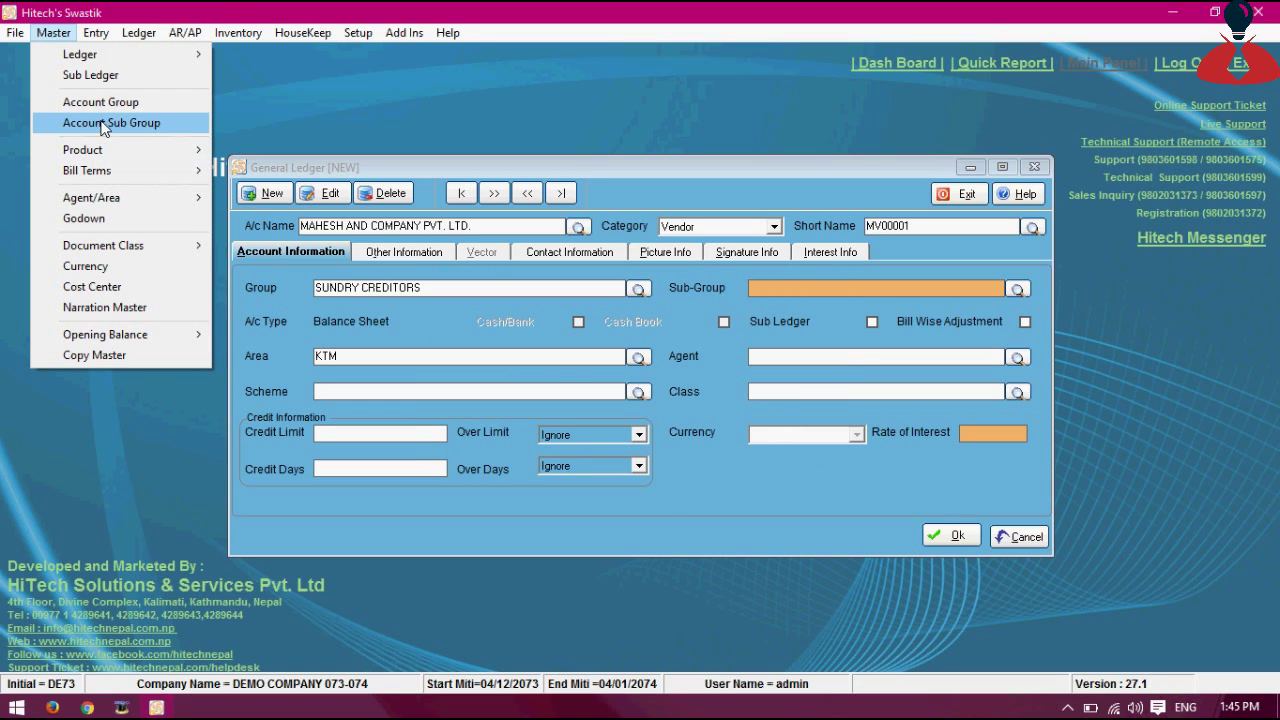
{"action": "left_click", "coordinate": [874, 287]}
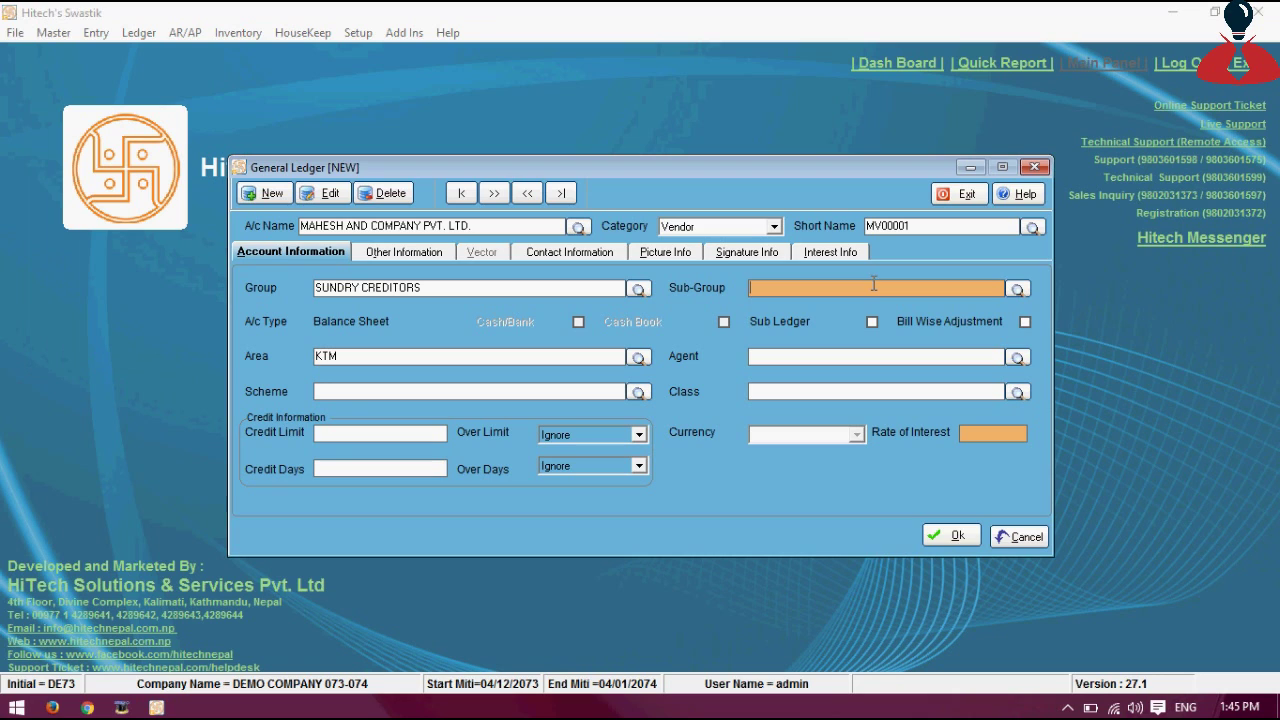
{"action": "key", "text": "Tab"}
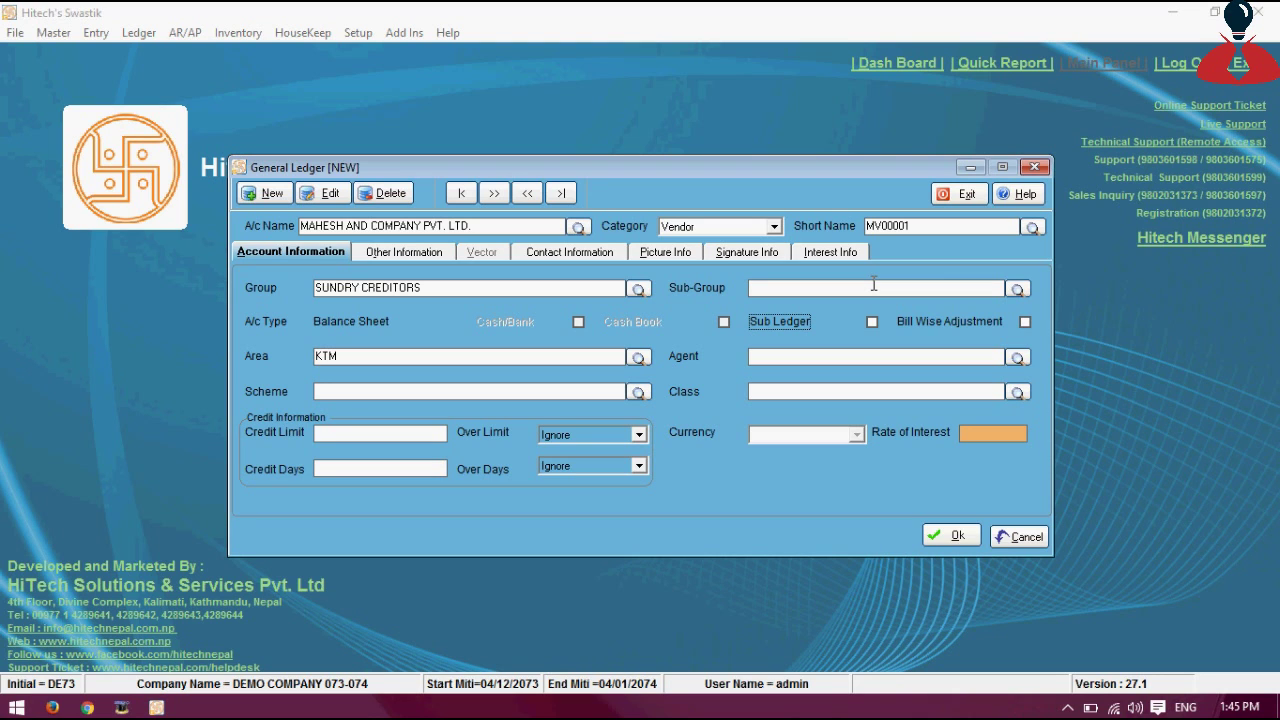
{"action": "key", "text": "Tab"}
Clear KTM from the Area field so the ledger has no area
{"action": "left_click", "coordinate": [525, 362]}
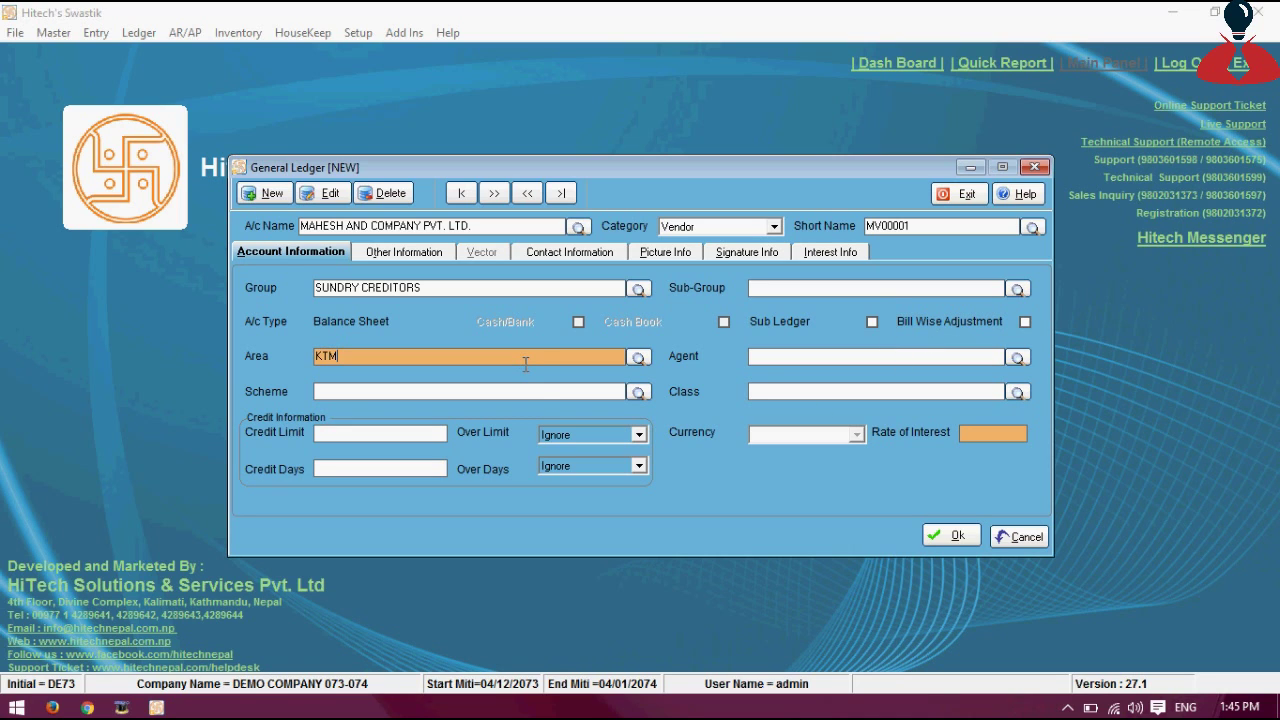
{"action": "key", "text": "BackSpace"}
{"action": "key", "text": "BackSpace"}
{"action": "key", "text": "BackSpace"}
{"action": "key", "text": "Return"}
{"action": "key", "text": "Return"}
{"action": "key", "text": "Return"}
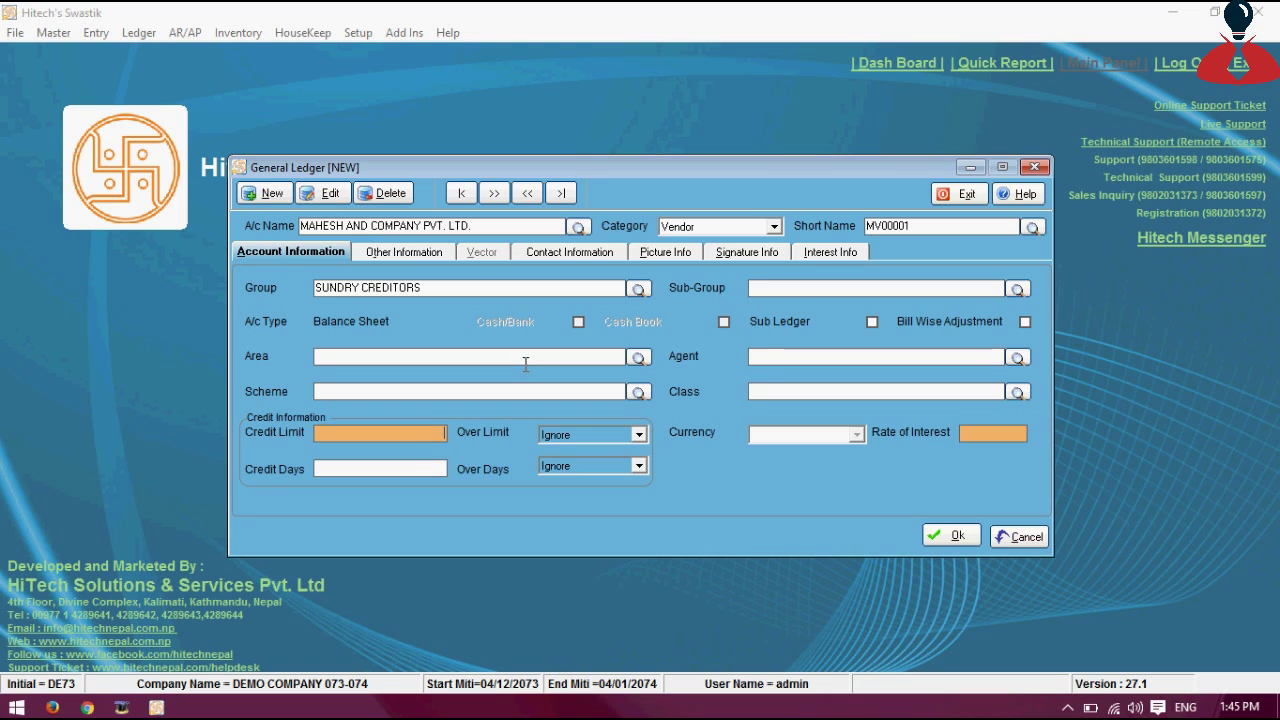
Enter the PAN number on Other Information and save the MAHESH AND COMPANY PVT. LTD. ledger
{"action": "left_click", "coordinate": [393, 256]}
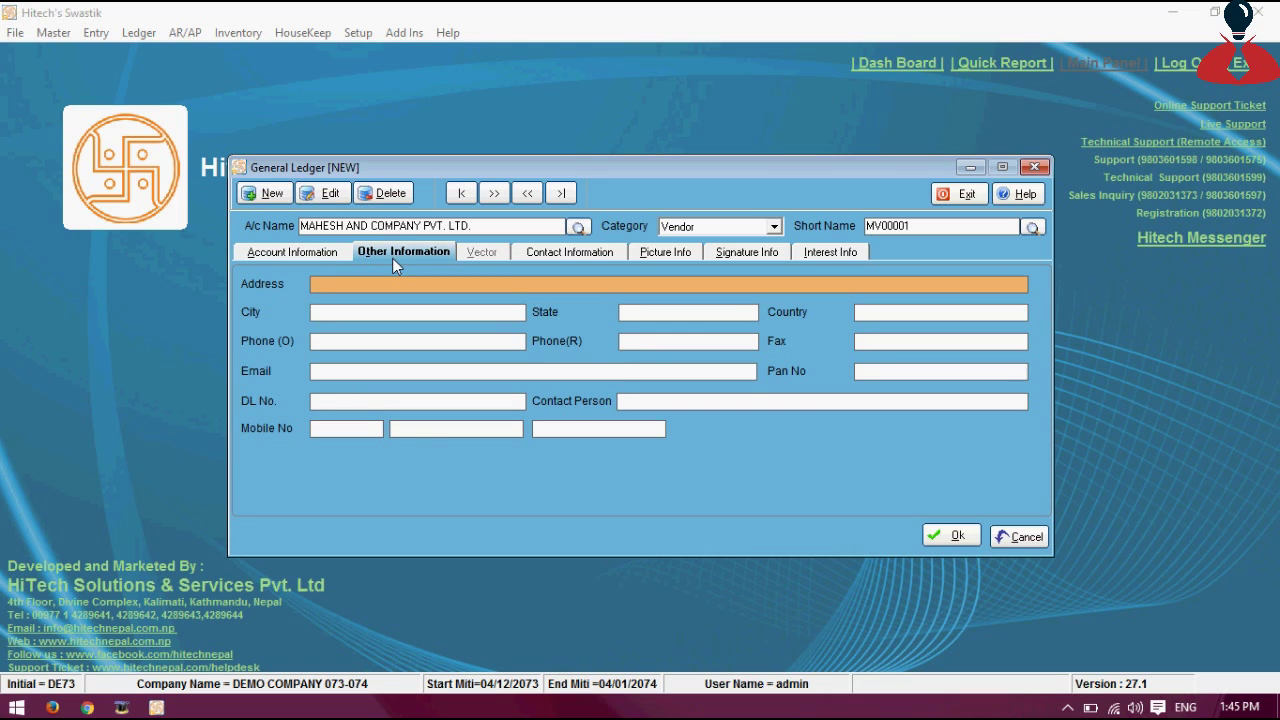
{"action": "left_click", "coordinate": [888, 367]}
{"action": "type", "text": "3"}
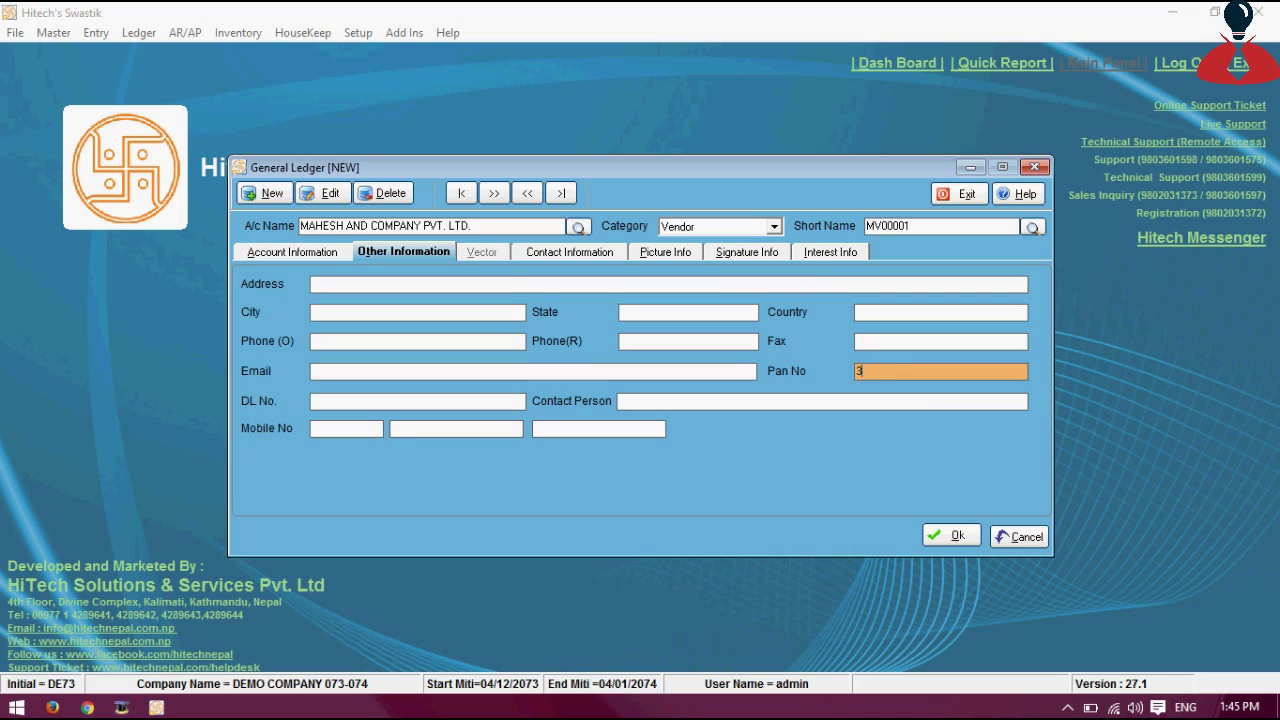
{"action": "type", "text": "00000"}
{"action": "key", "text": "Return"}
{"action": "key", "text": "Return"}
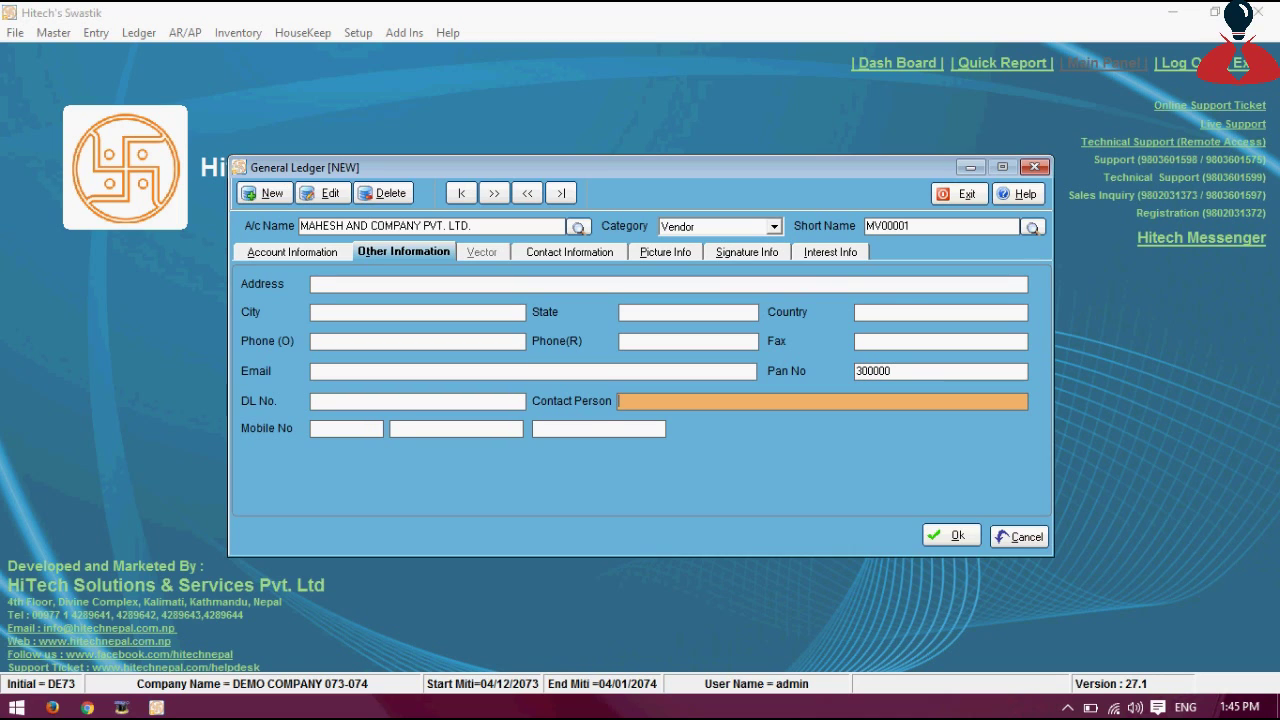
{"action": "left_click", "coordinate": [953, 537]}
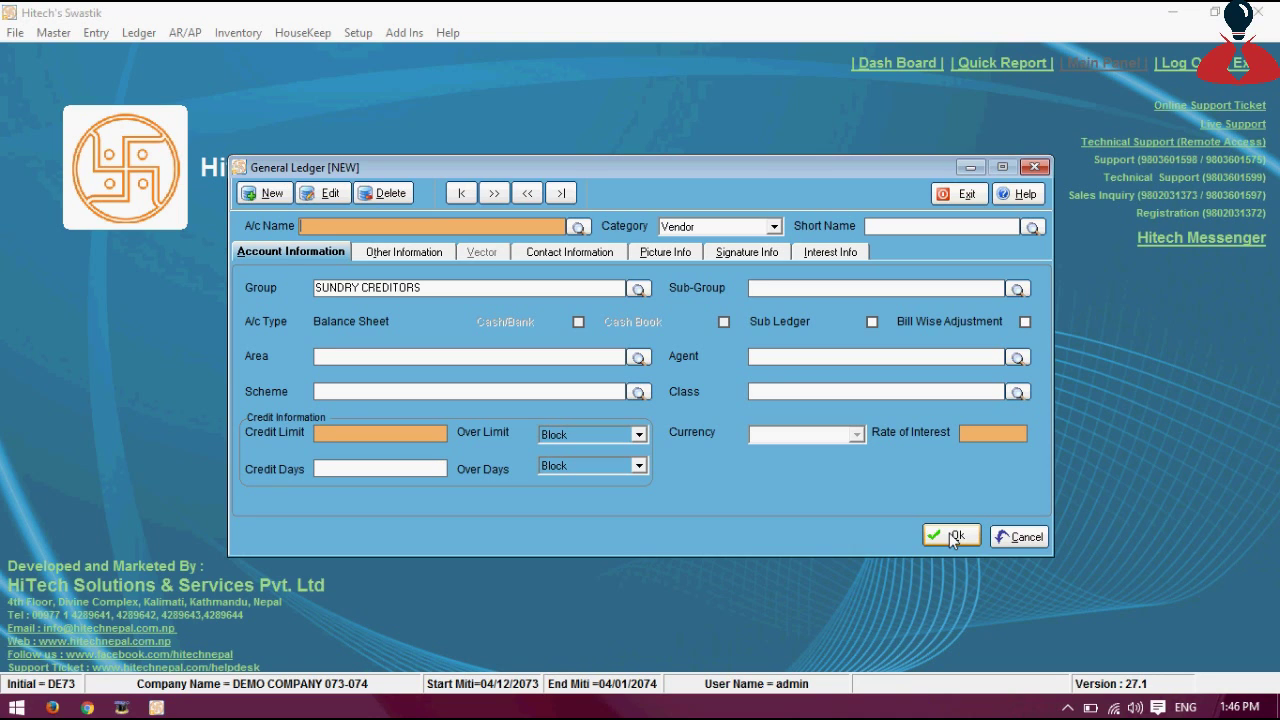
Name the new ledger INTEREST EXPENSES and set its category to Other
{"action": "type", "text": "INTEREST EXPENSES"}
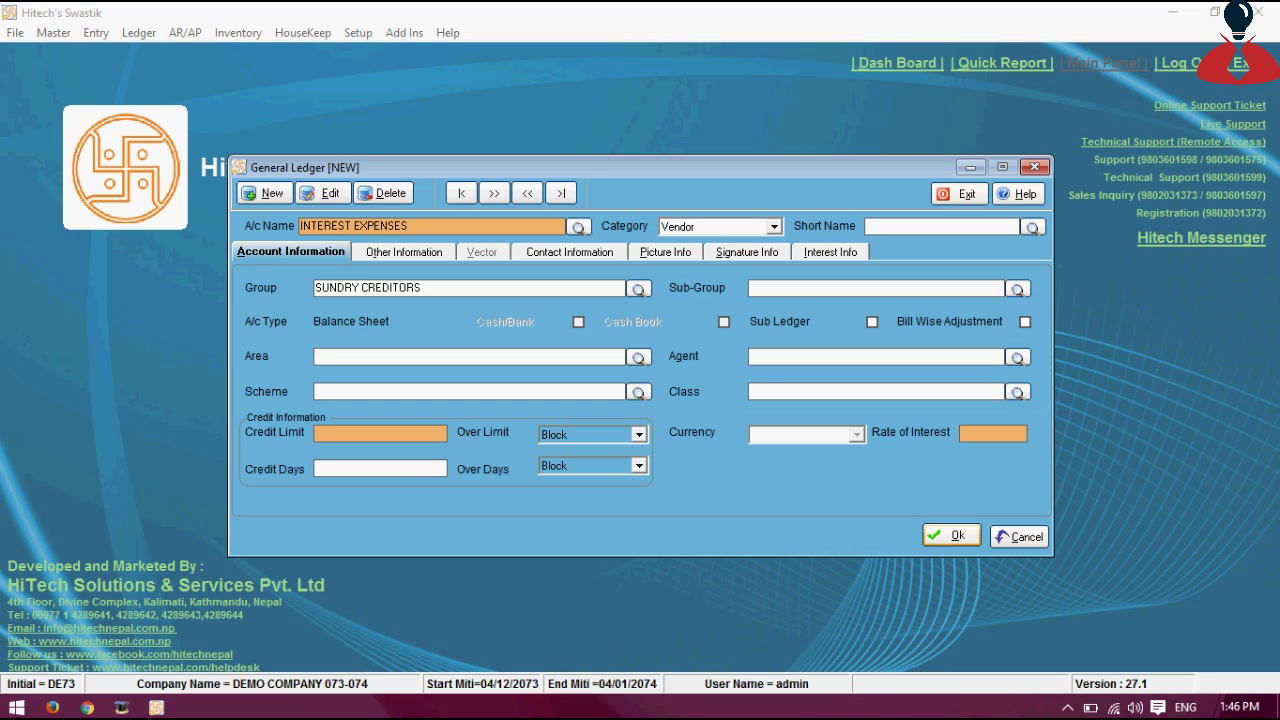
{"action": "key", "text": "Return"}
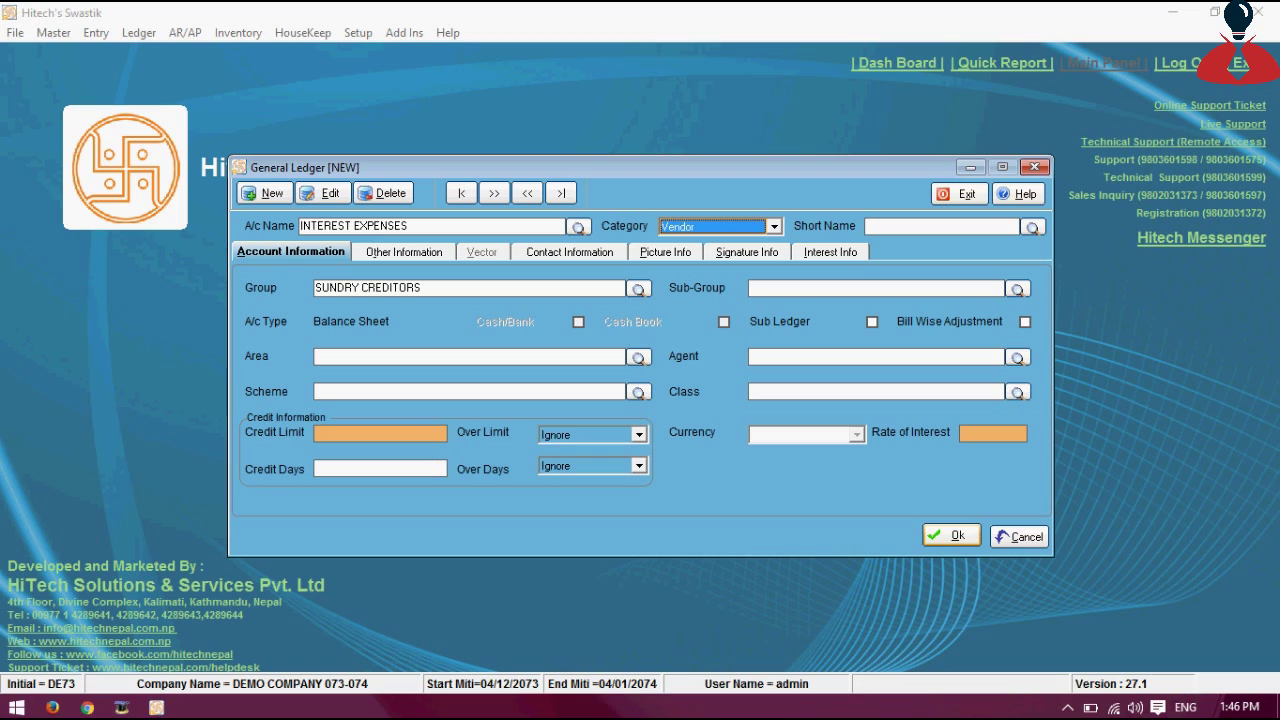
{"action": "key", "text": "Down"}
{"action": "key", "text": "alt+Down"}
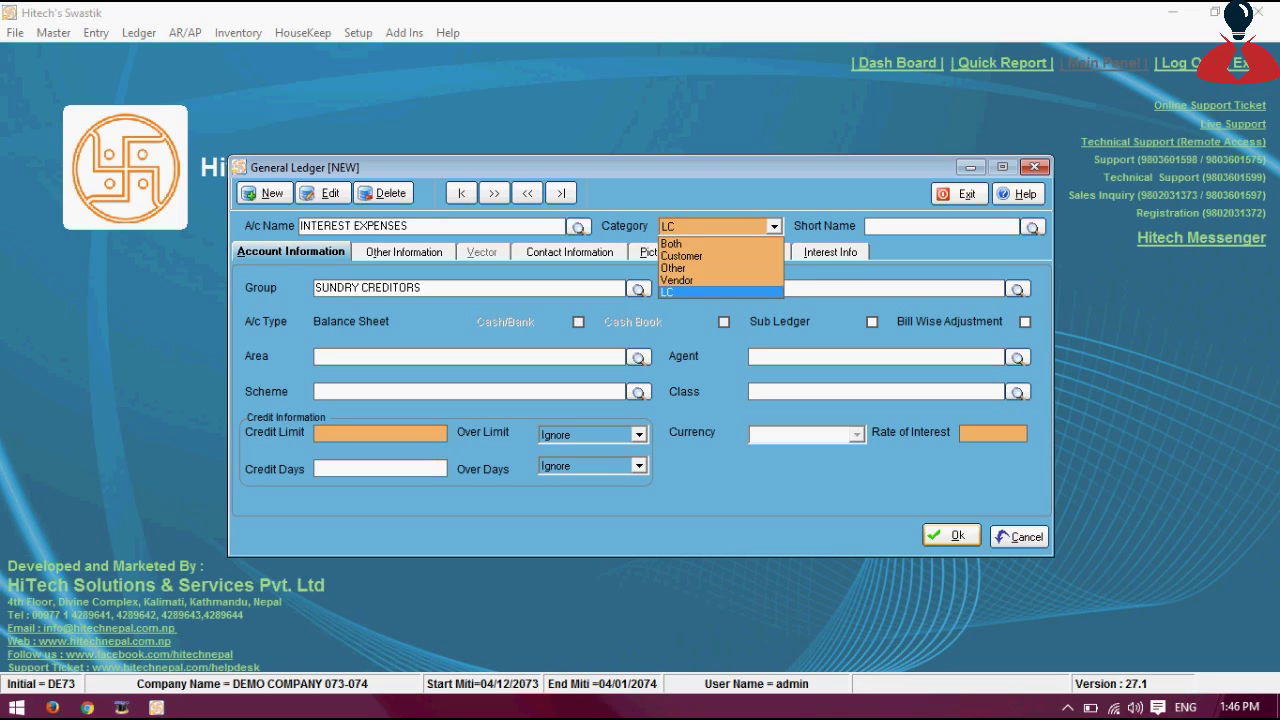
{"action": "key", "text": "Up"}
{"action": "key", "text": "Up"}
{"action": "key", "text": "Return"}
Assign the INTEREST EXPENSES ledger to the EXPENDITURE account group
{"action": "key", "text": "Return"}
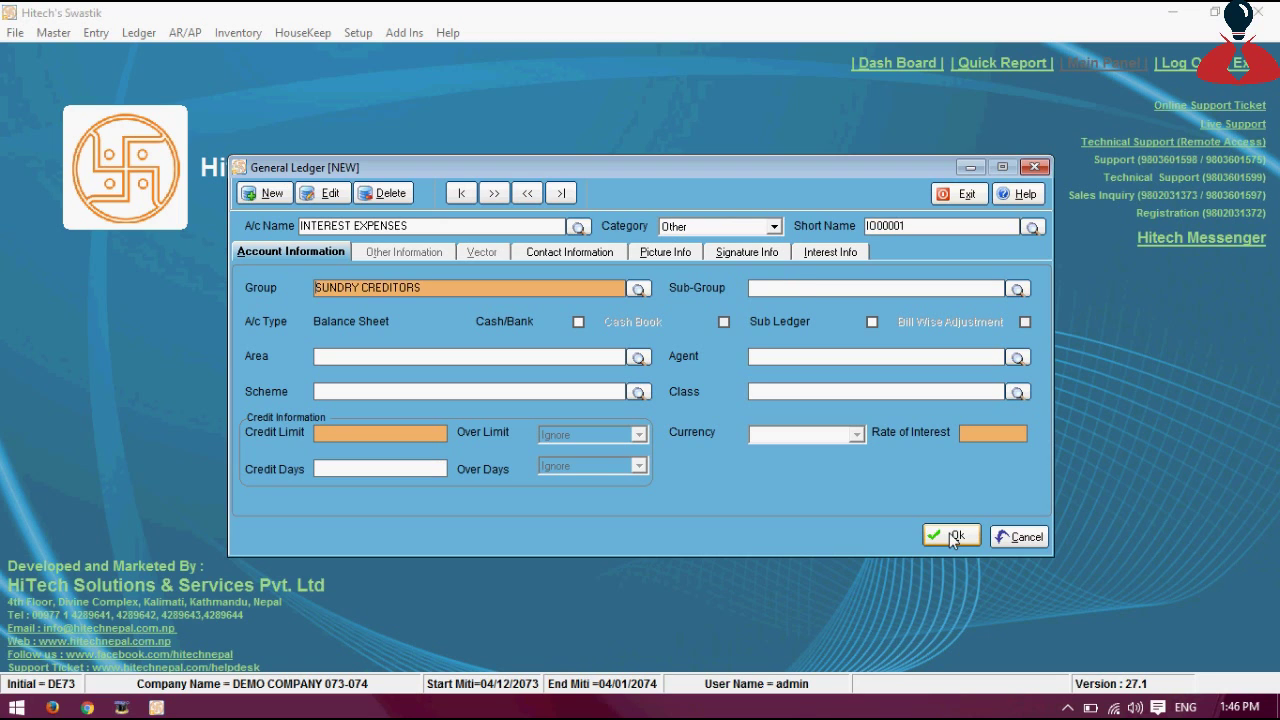
{"action": "key", "text": "F1"}
{"action": "type", "text": "Ex"}
{"action": "key", "text": "Return"}
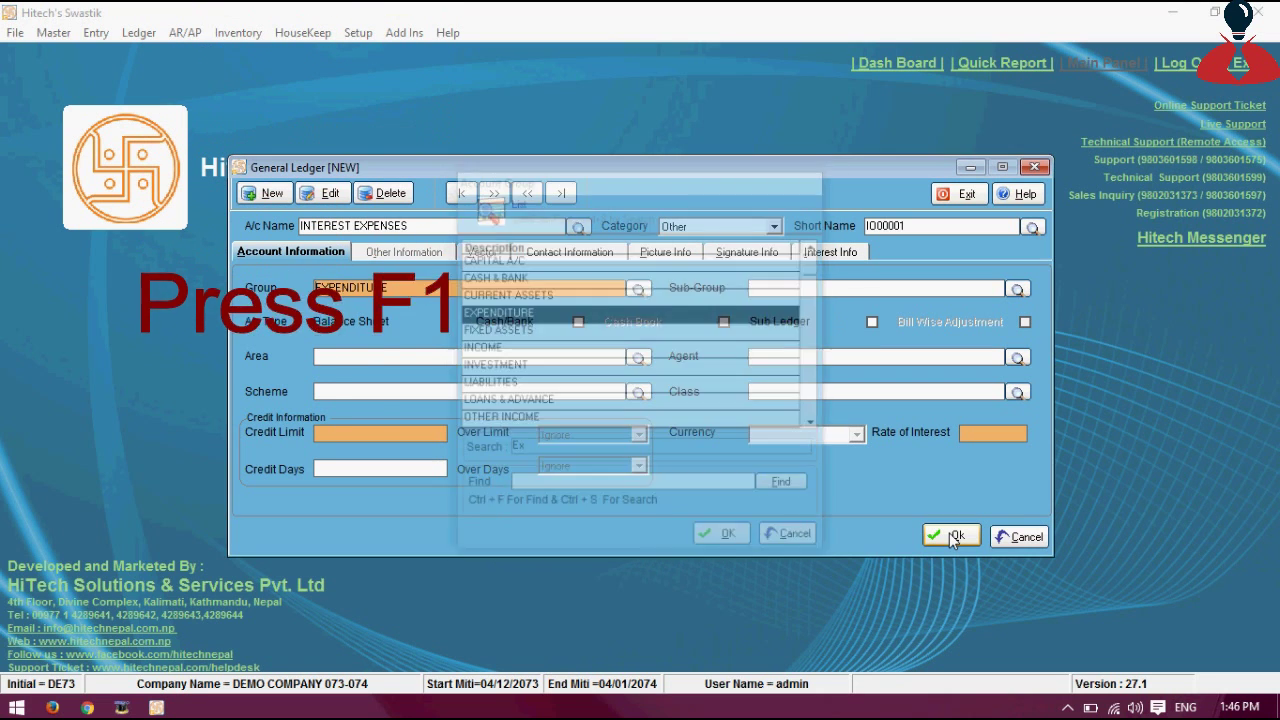
{"action": "key", "text": "F1"}
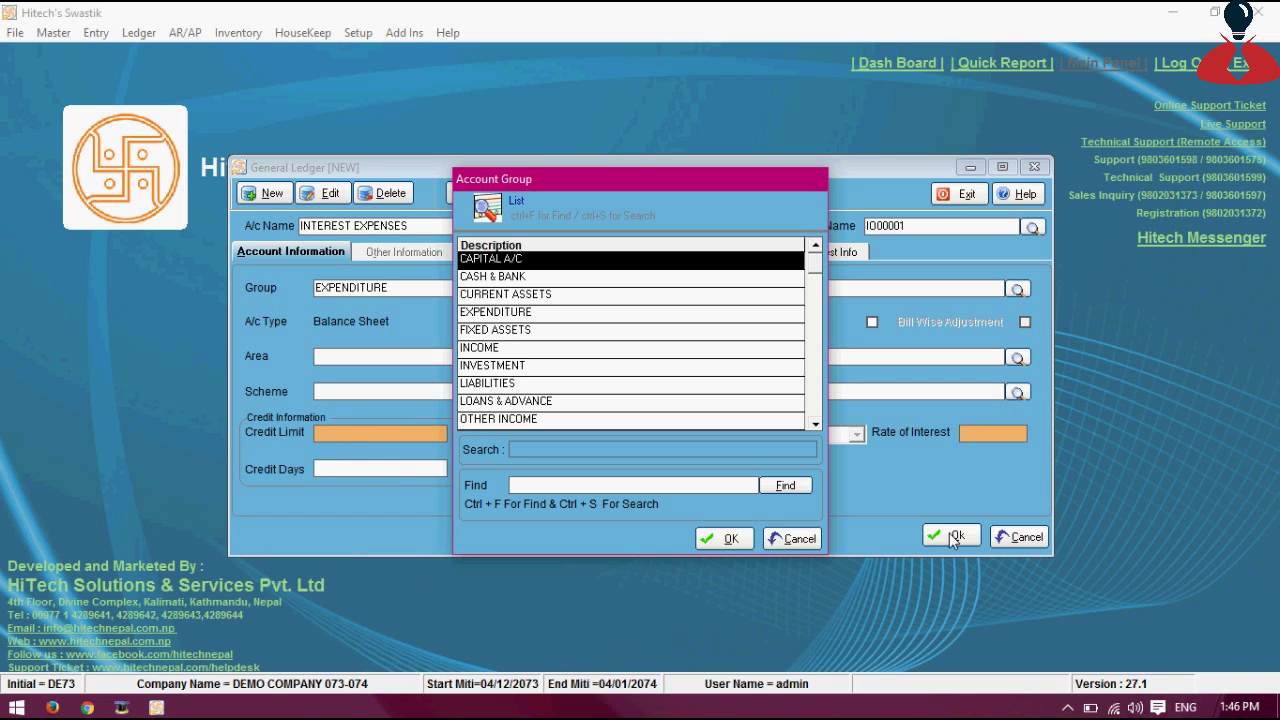
{"action": "key", "text": "Escape"}
Start a new blank record in the account group master
{"action": "key", "text": "ctrl+n"}
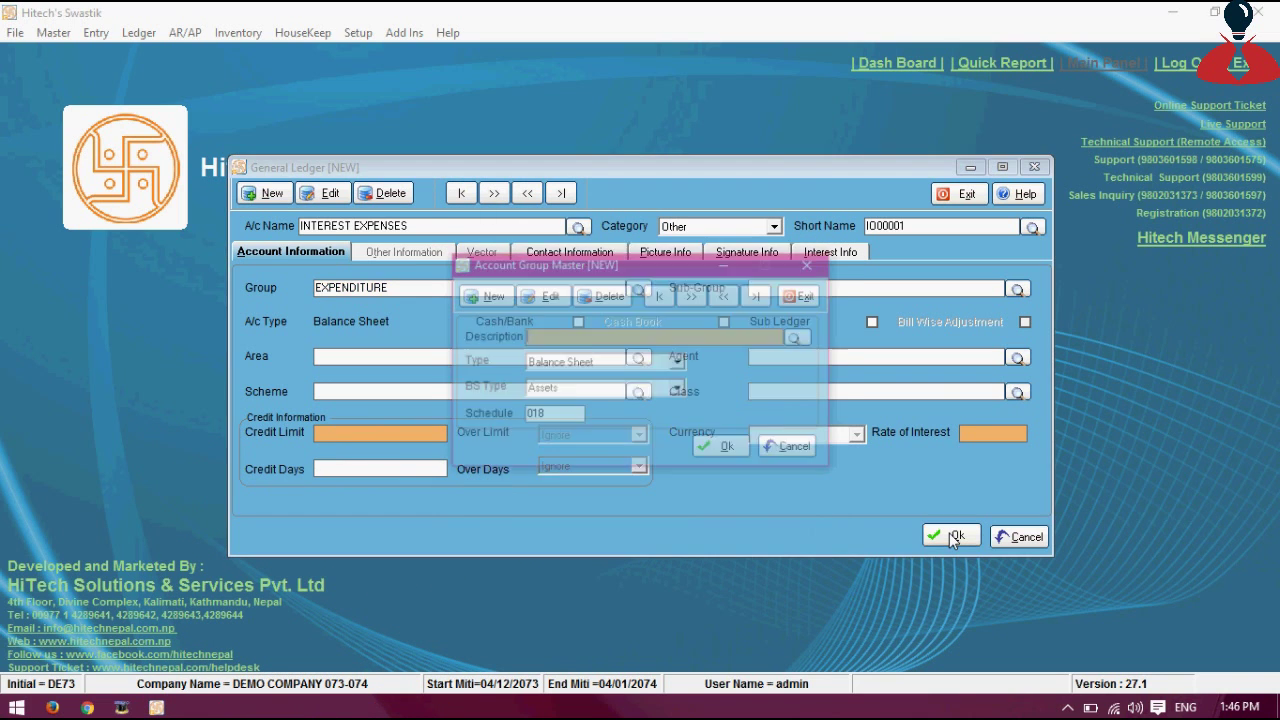
{"action": "key", "text": "Escape"}
{"action": "key", "text": "Return"}
{"action": "key", "text": "Return"}
{"action": "key", "text": "Return"}
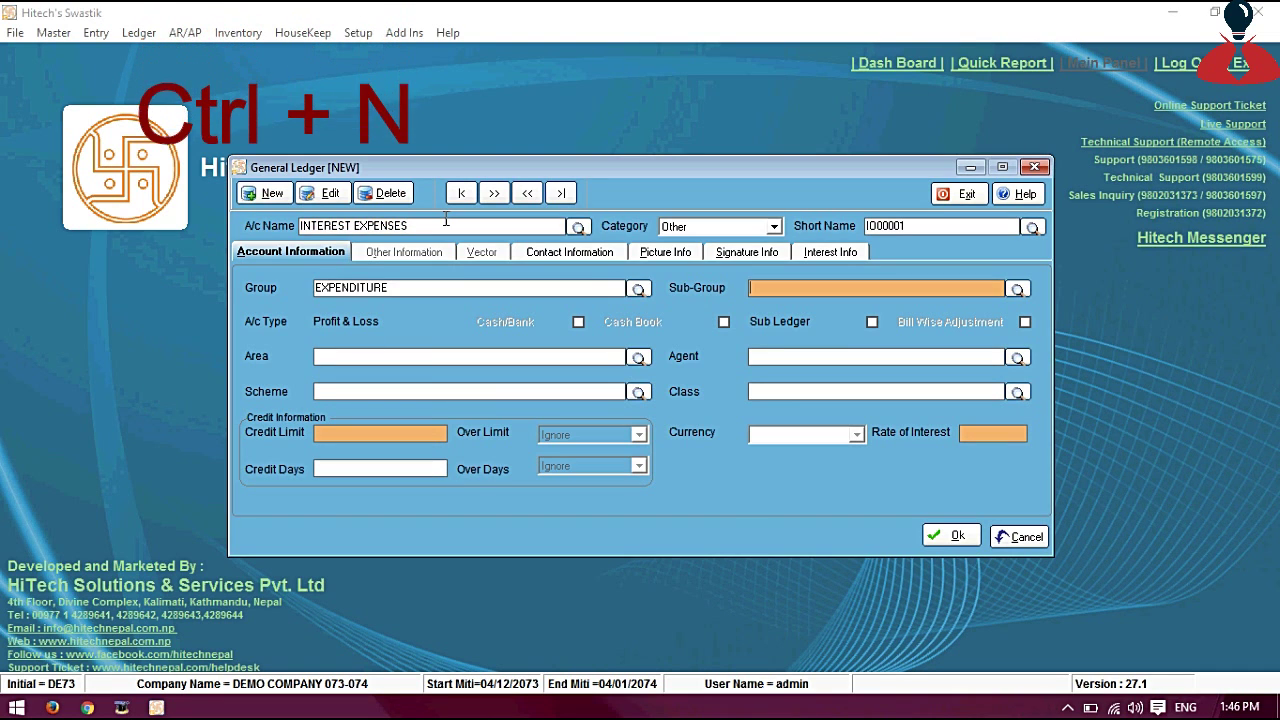
{"action": "key", "text": "shift+Tab"}
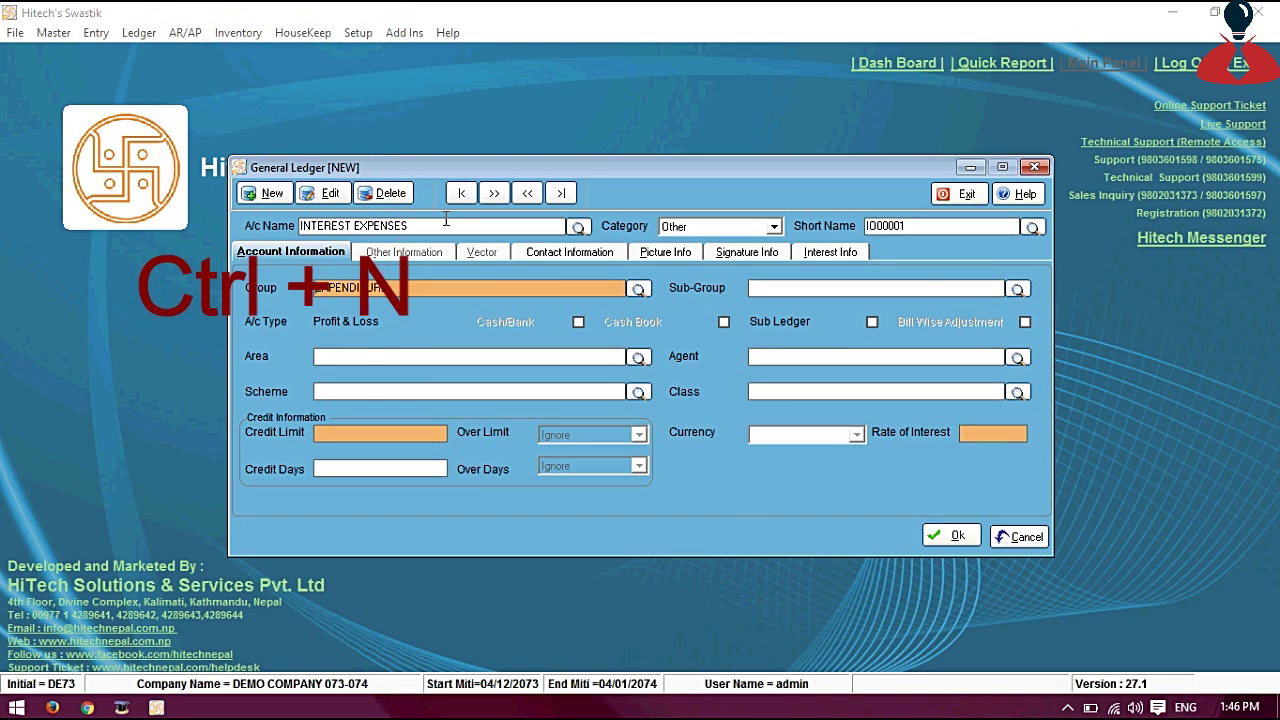
{"action": "key", "text": "ctrl+n"}
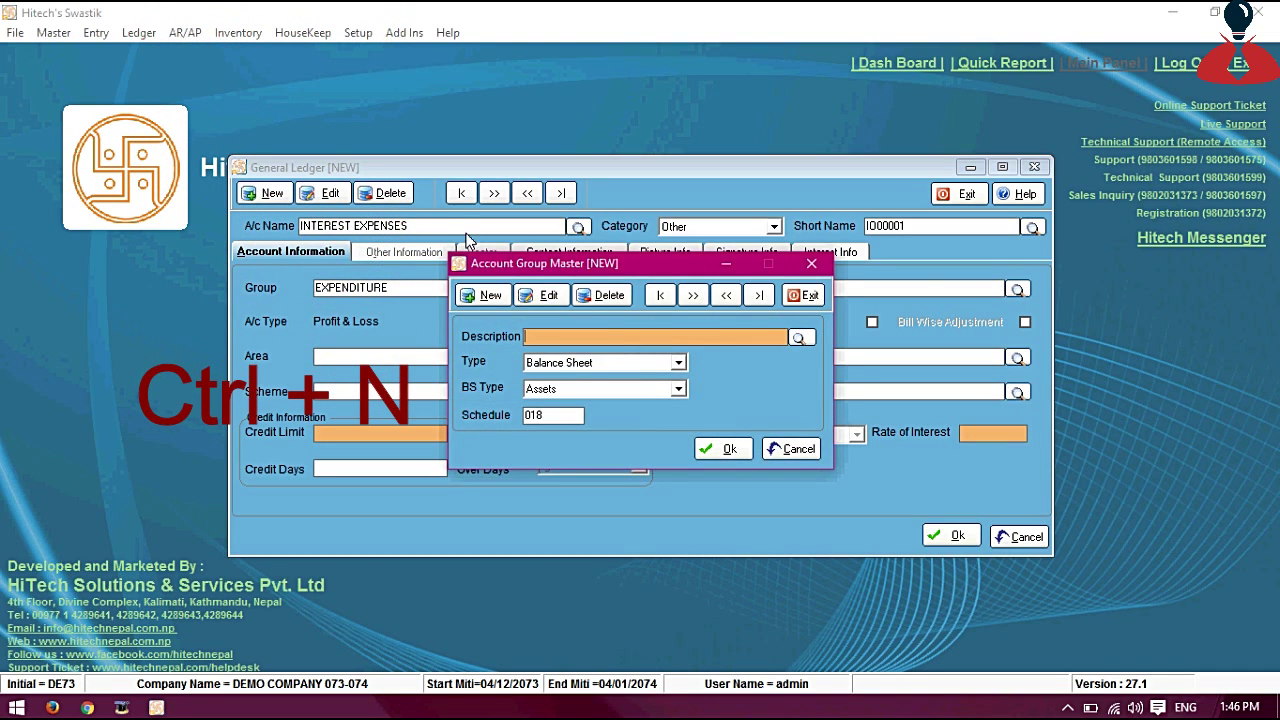
{"action": "key", "text": "Escape"}
{"action": "left_click", "coordinate": [53, 32]}
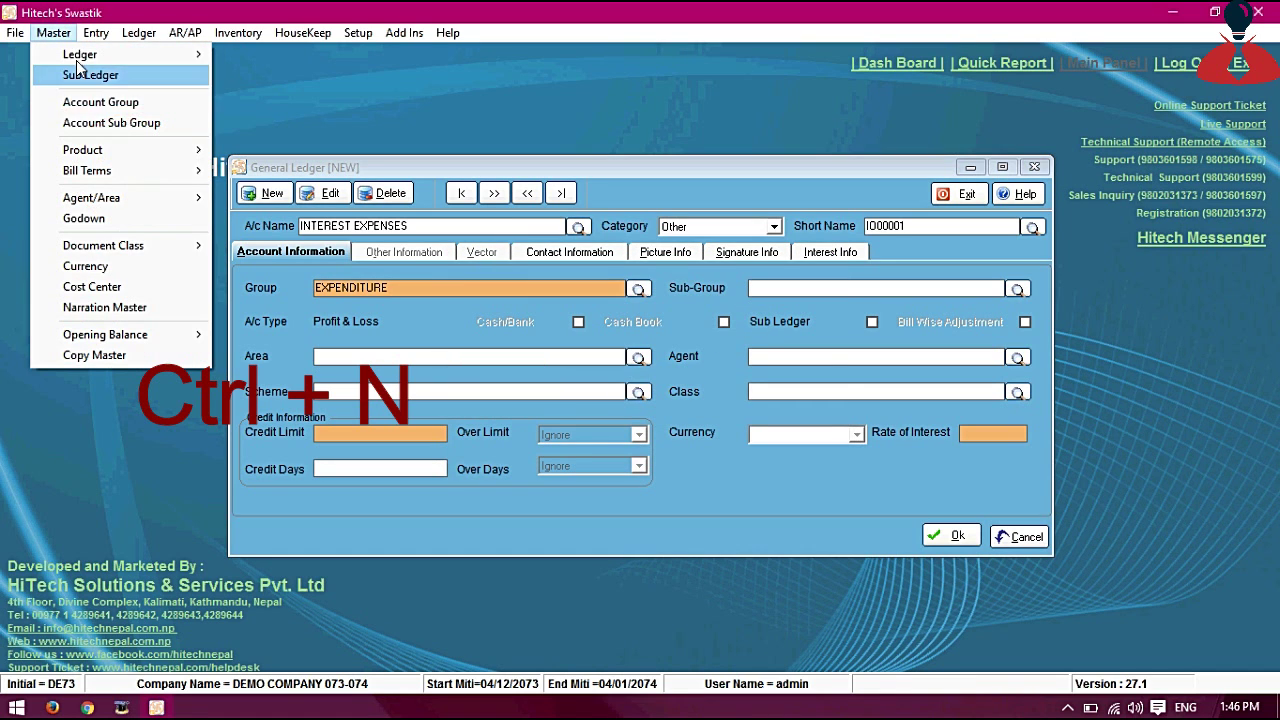
{"action": "left_click", "coordinate": [106, 102]}
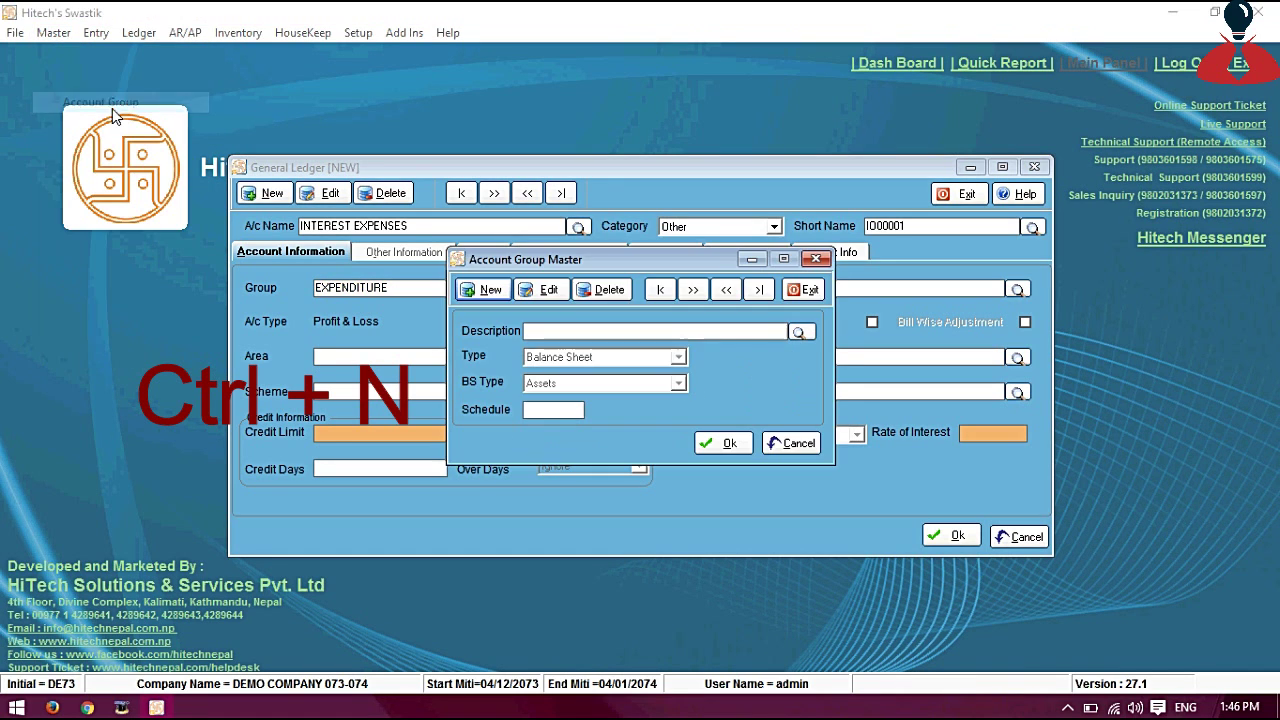
{"action": "key", "text": "Escape"}
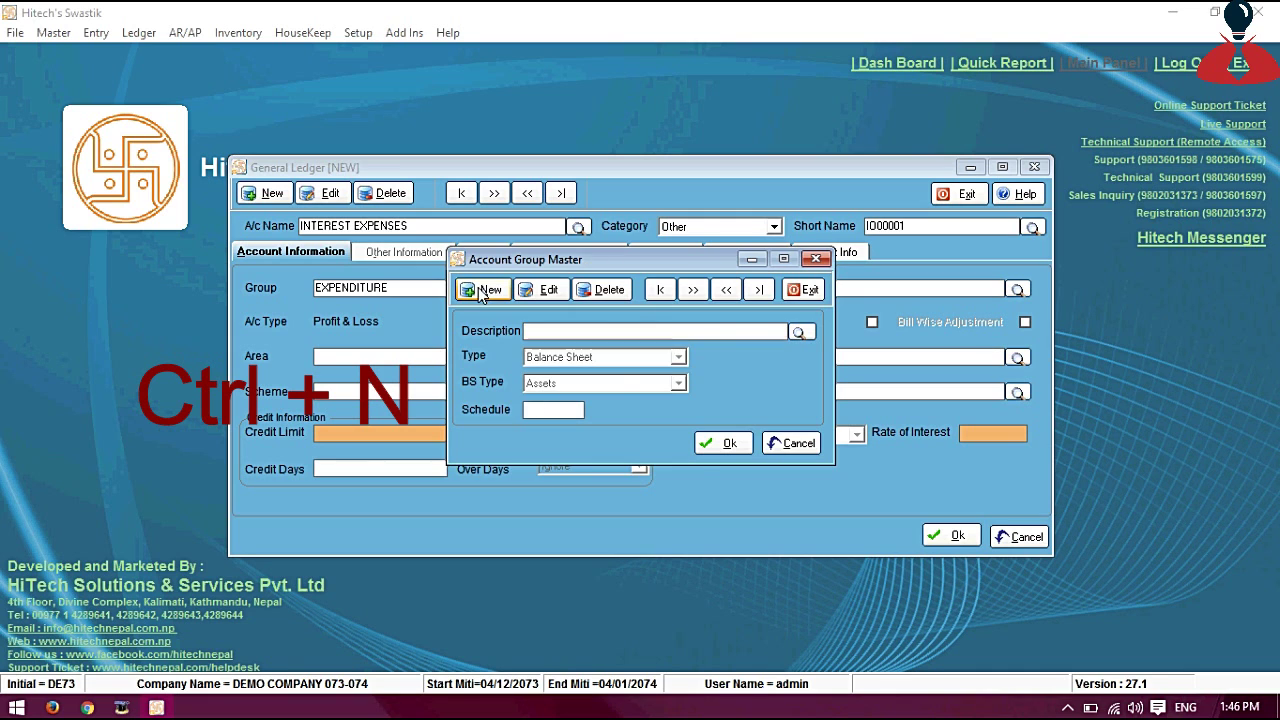
{"action": "key", "text": "Escape"}
{"action": "key", "text": "ctrl+n"}
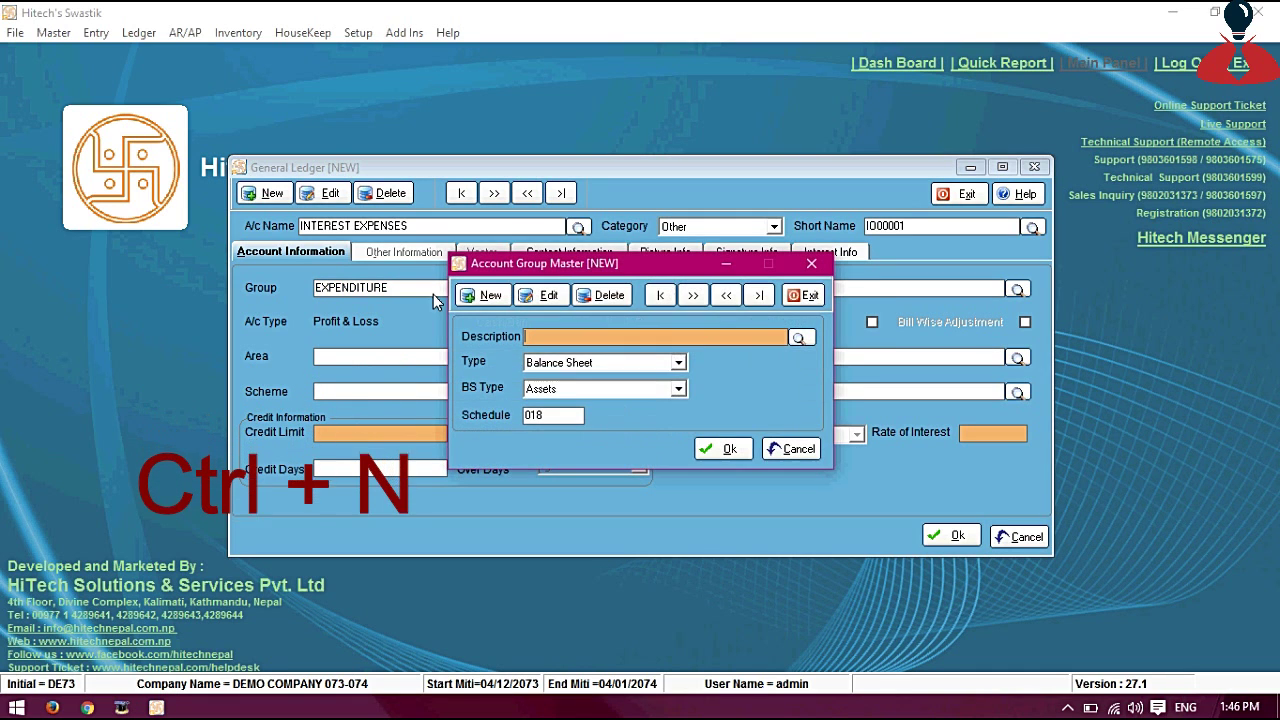
Define group FINANCIAL EXP. as a Profit & Loss type with PL Type Expenditure
{"action": "type", "text": "FINANC"}
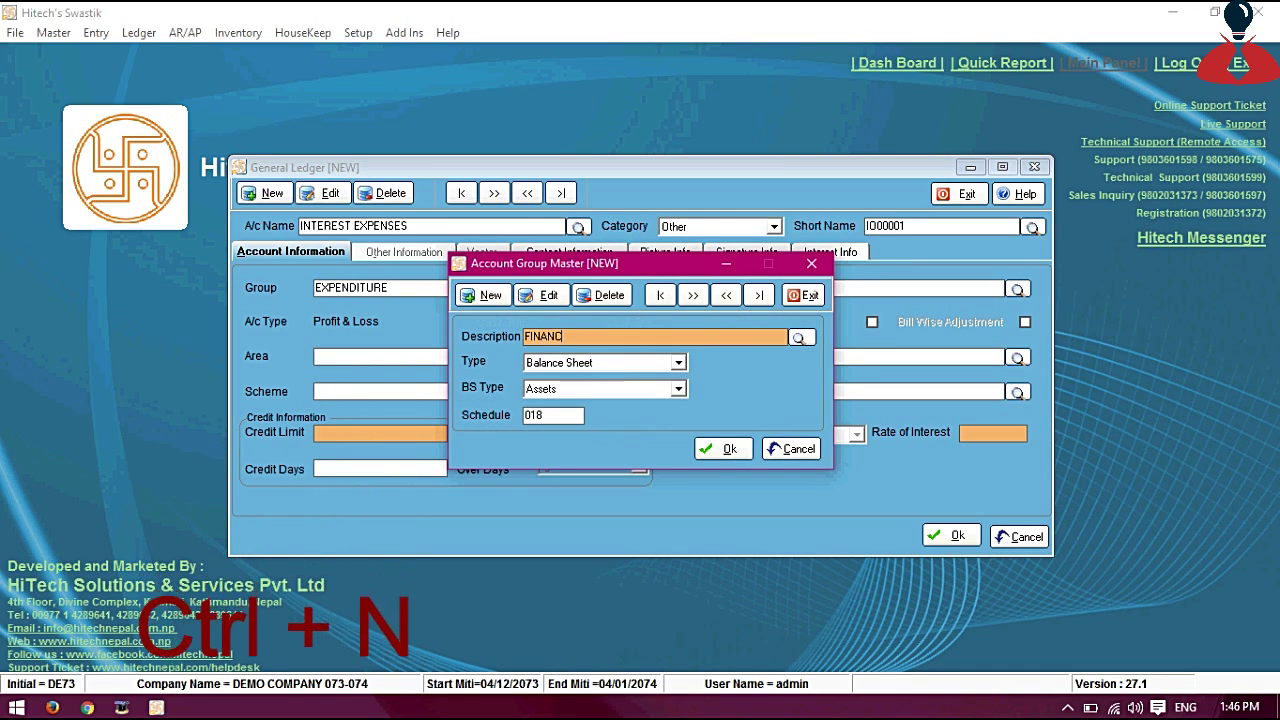
{"action": "type", "text": "IAL EXP."}
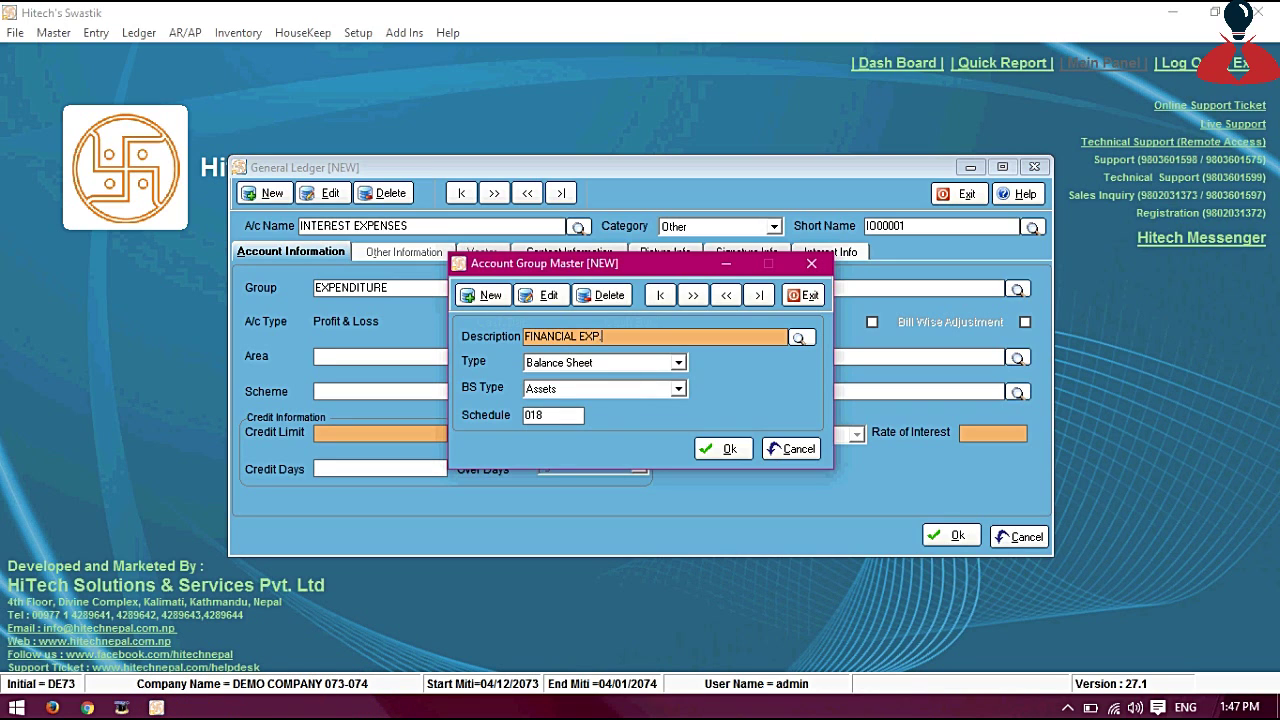
{"action": "key", "text": "Tab"}
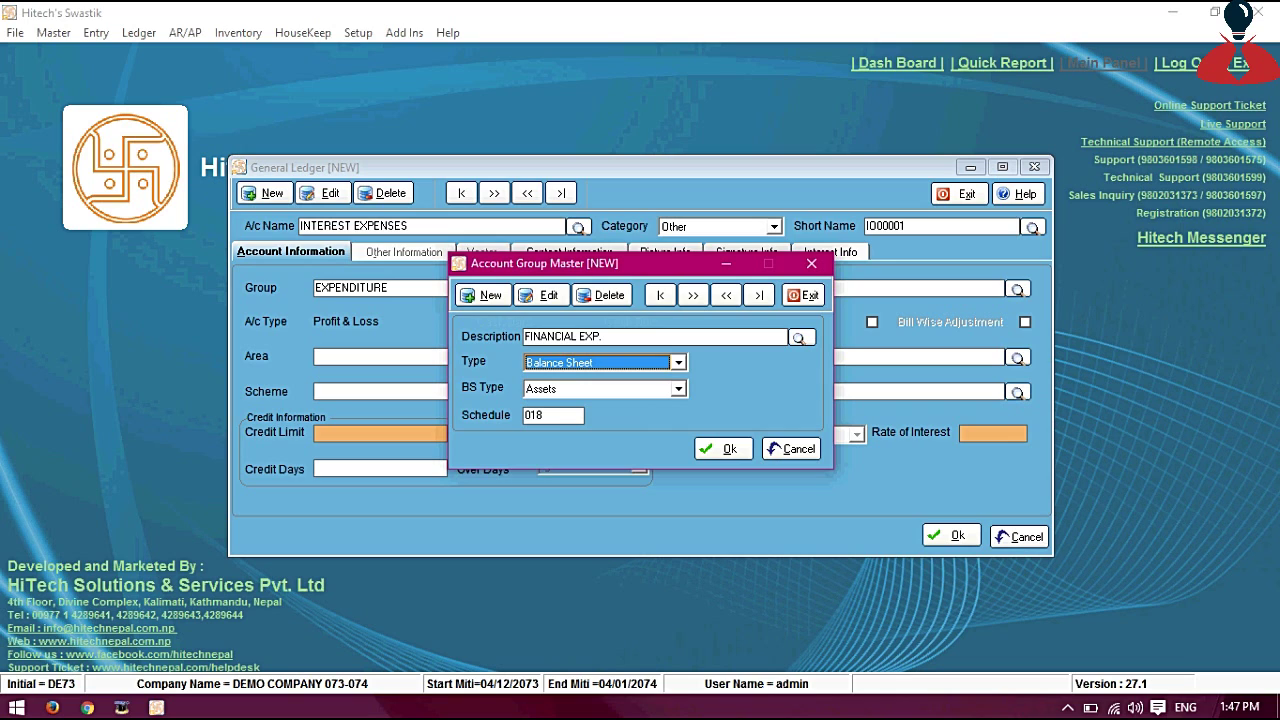
{"action": "key", "text": "Tab"}
{"action": "key", "text": "Down"}
{"action": "key", "text": "Up"}
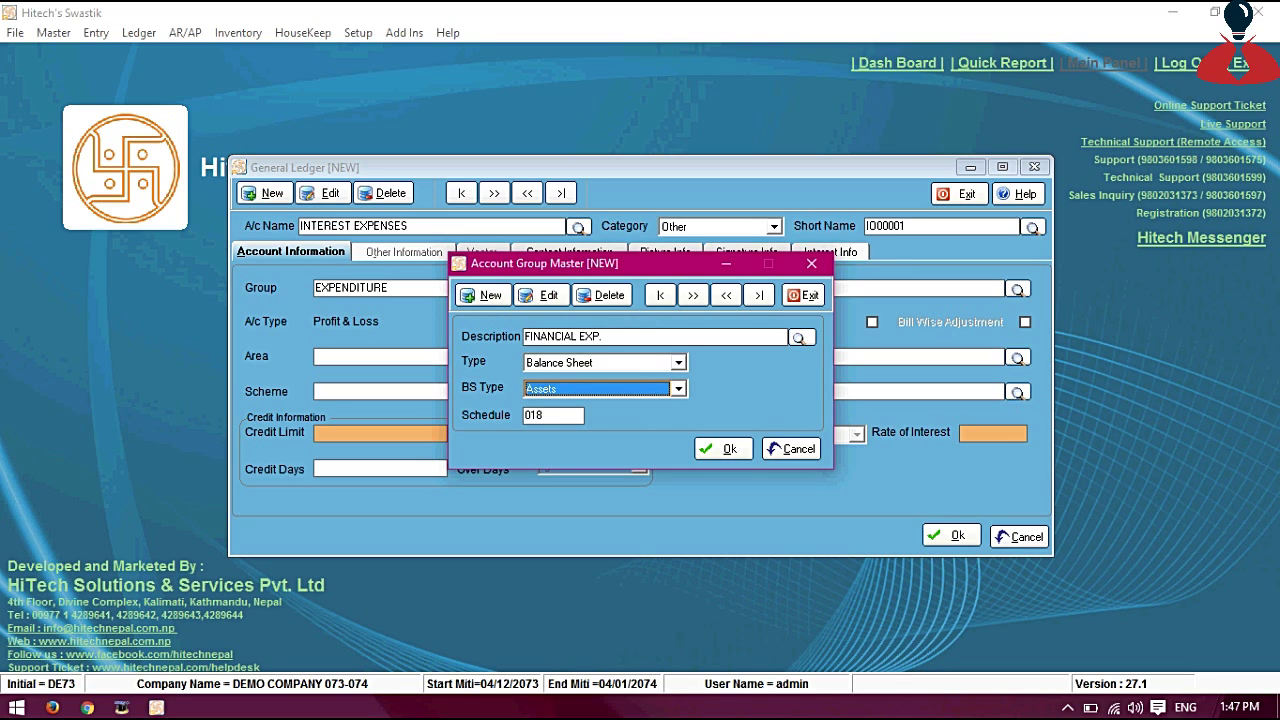
{"action": "left_click", "coordinate": [600, 362]}
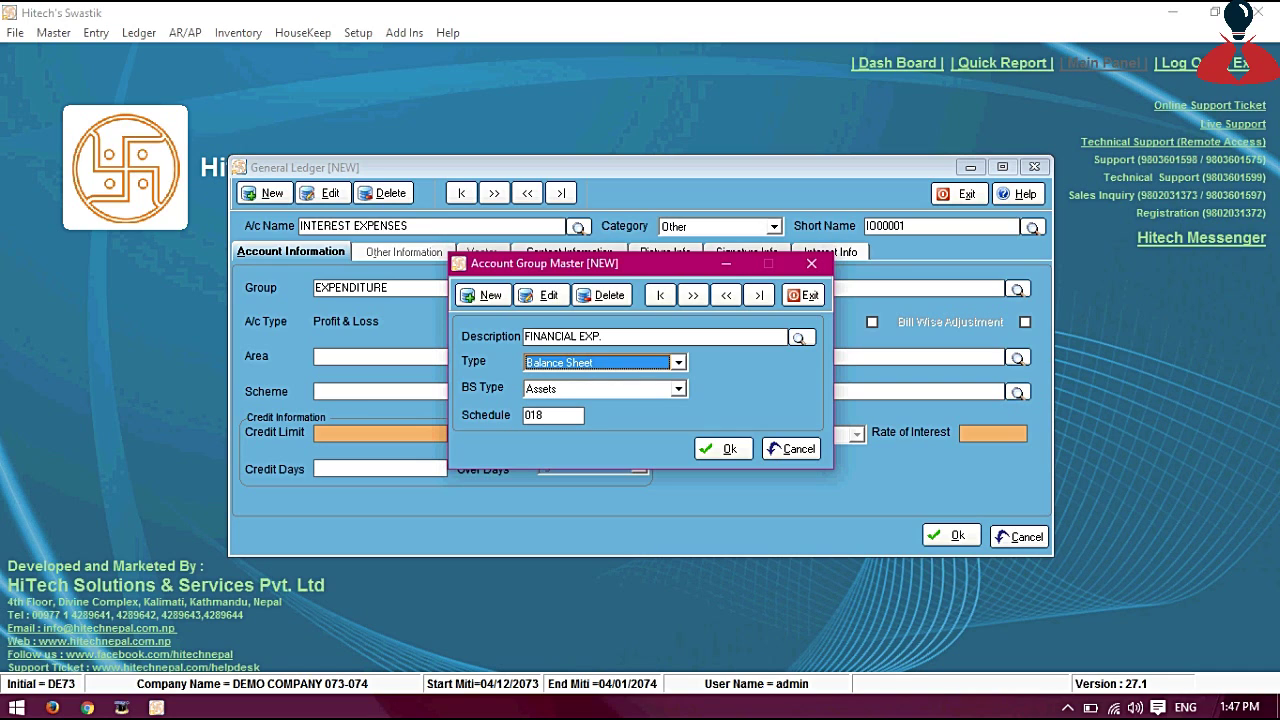
{"action": "key", "text": "Down"}
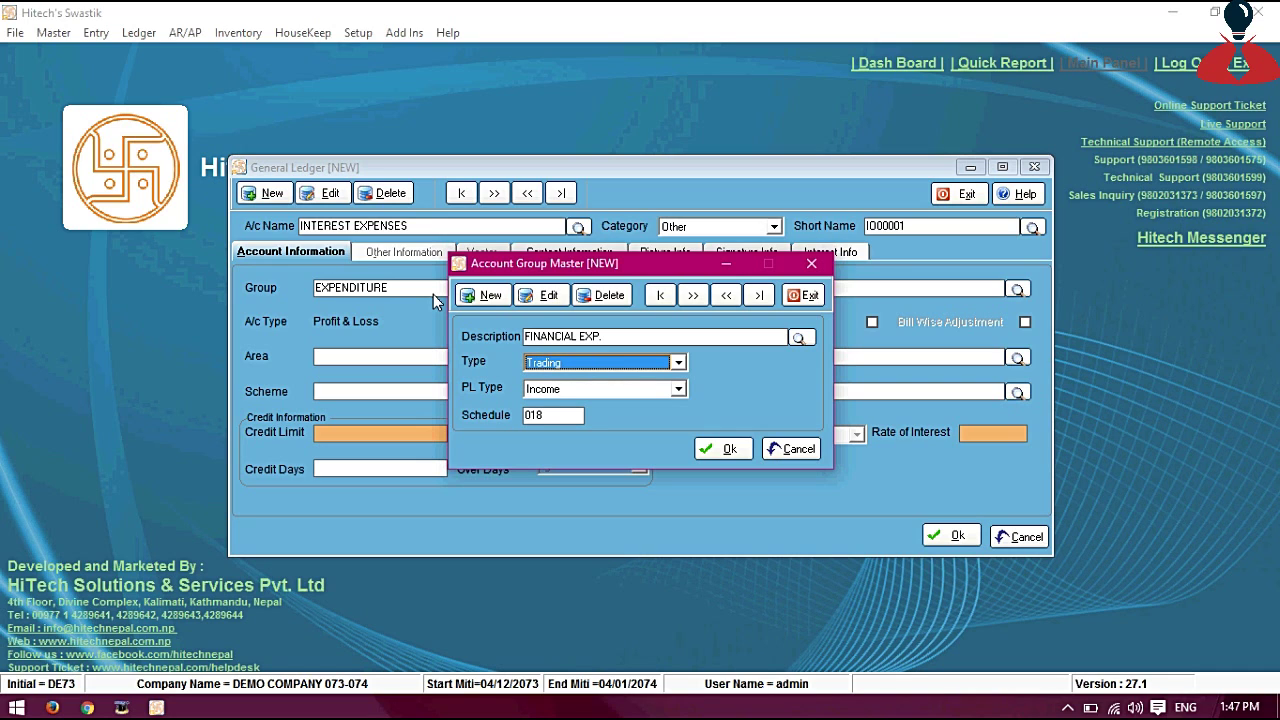
{"action": "key", "text": "Tab"}
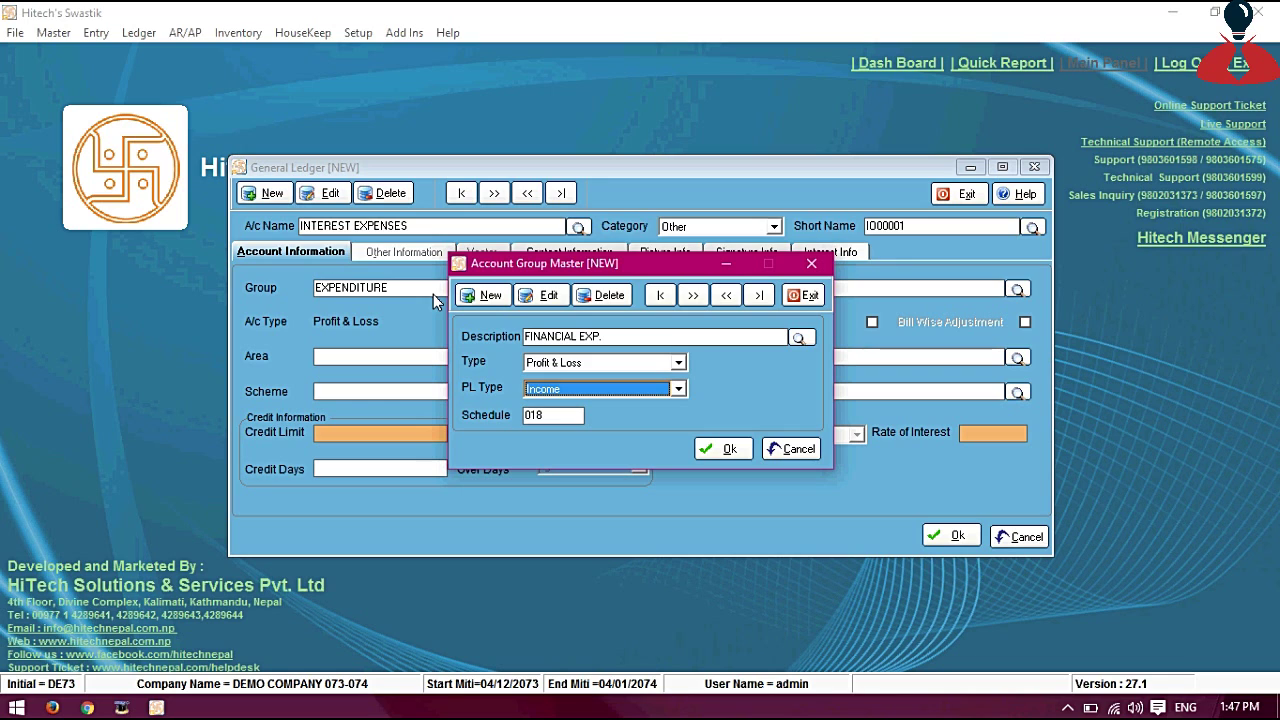
{"action": "key", "text": "Down"}
{"action": "key", "text": "Tab"}
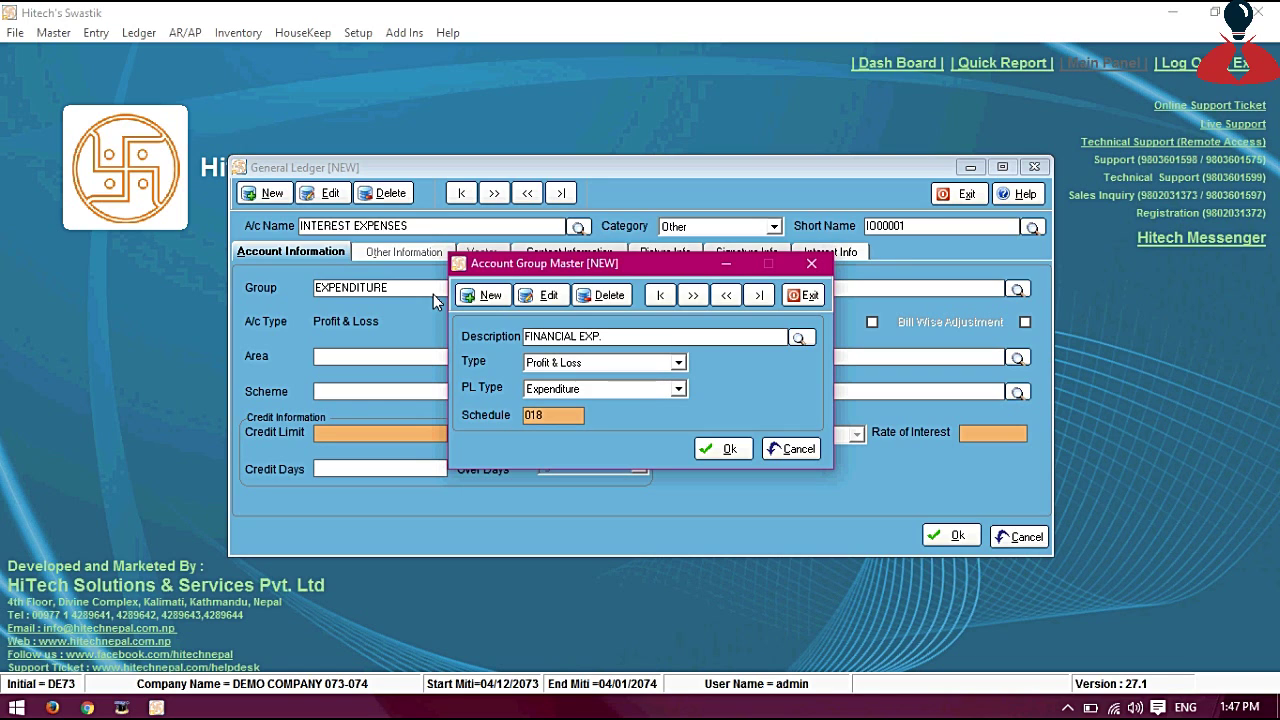
Save INTEREST EXPENSES as a ledger under the FINANCIAL EXP. group
{"action": "key", "text": "Return"}
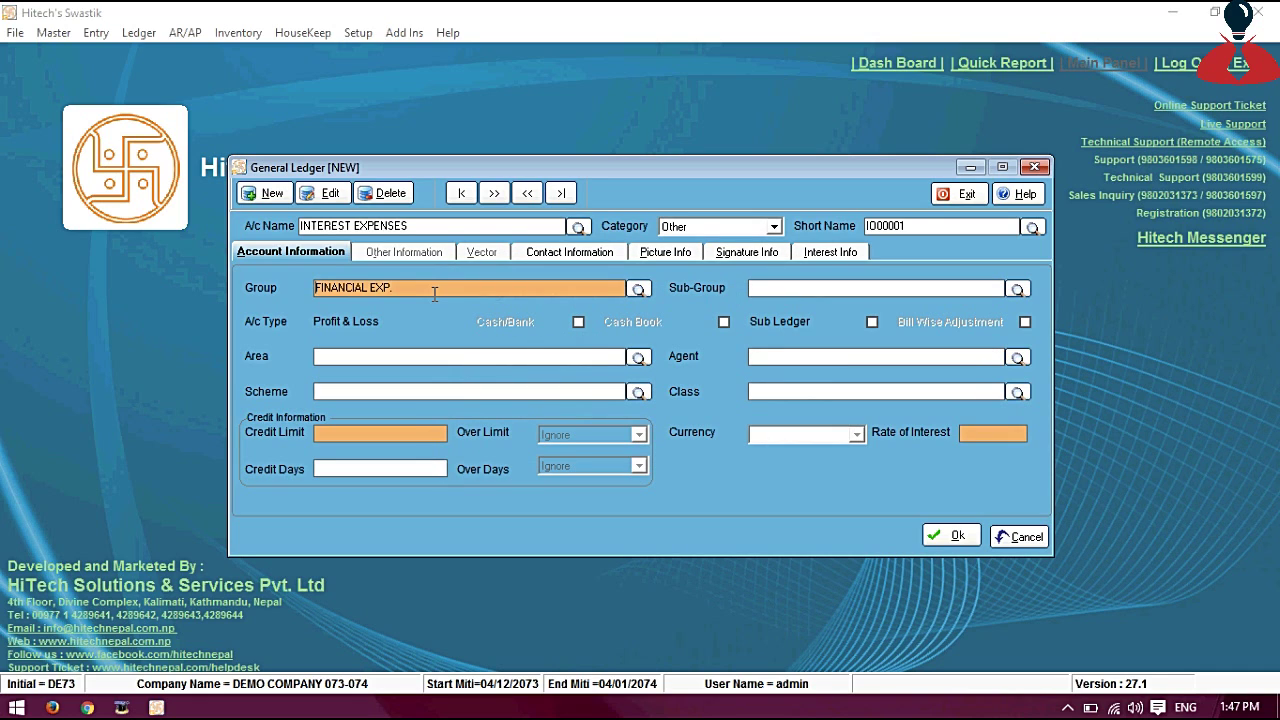
{"action": "key", "text": "Return"}
{"action": "left_click", "coordinate": [942, 539]}
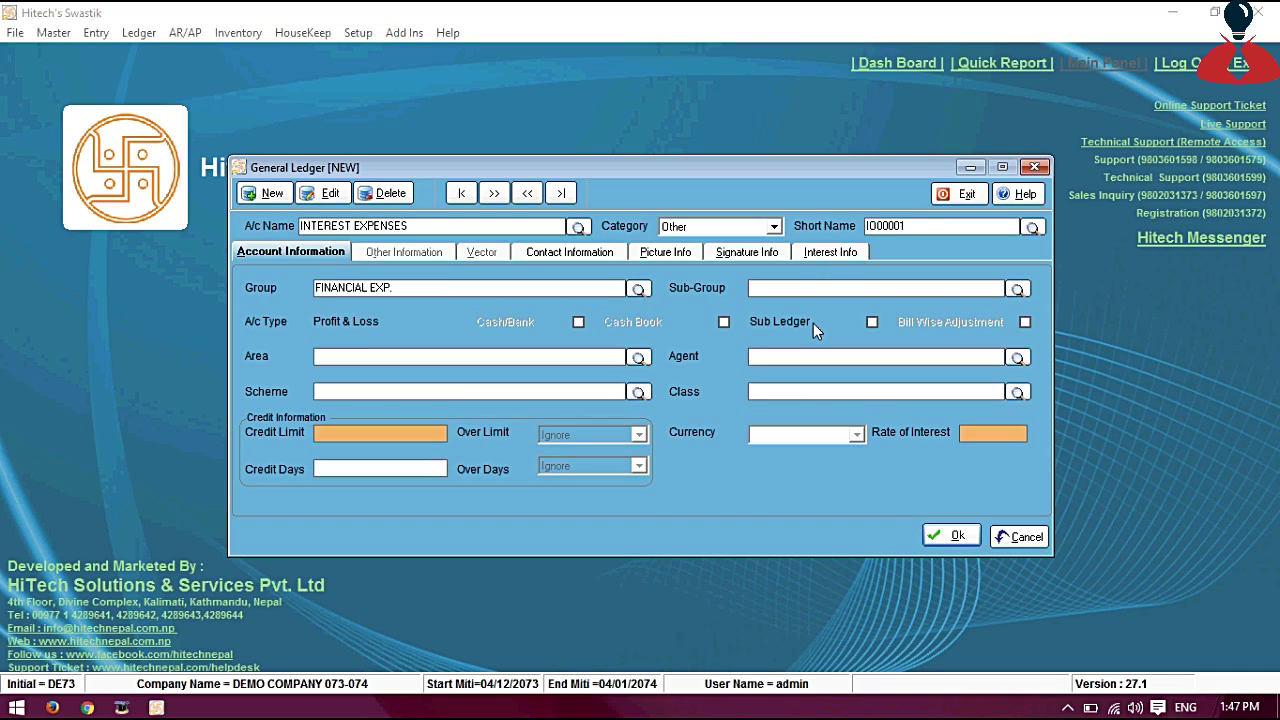
{"action": "left_click", "coordinate": [946, 538]}
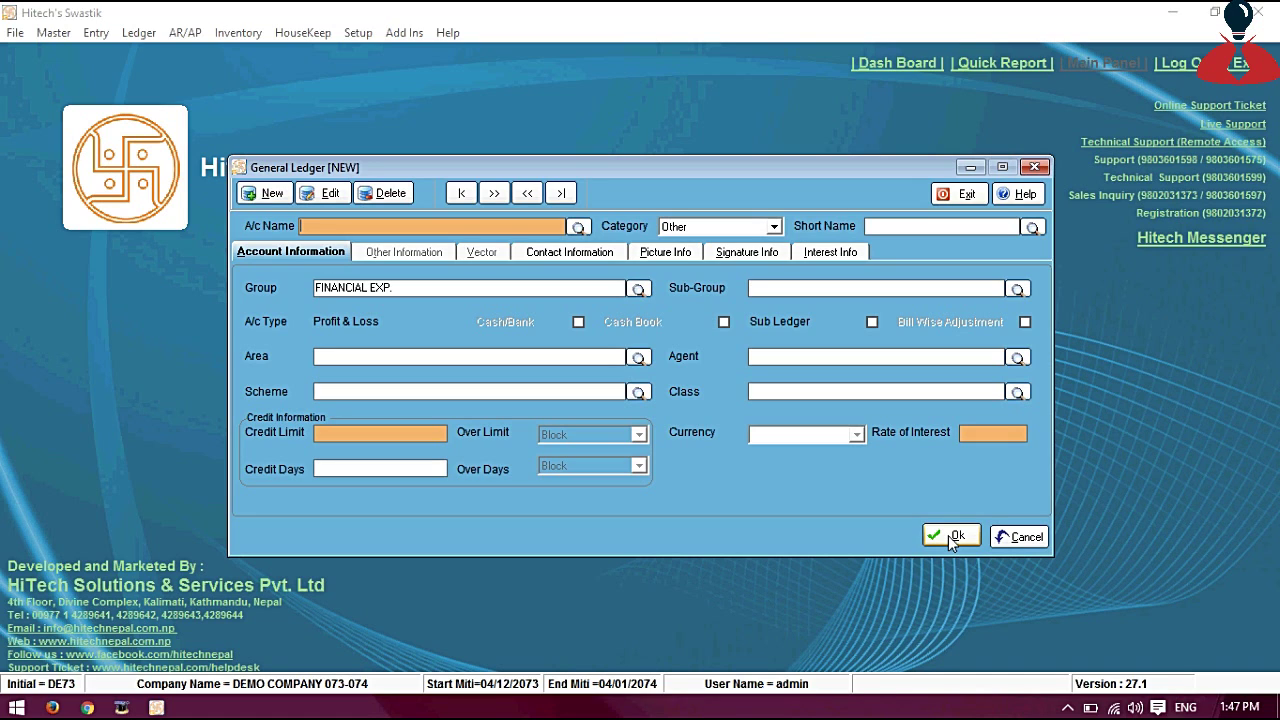
Save ledger BANK OF KATHMANDU under CASH & BANK with the Cash/Bank box ticked
{"action": "type", "text": "BANK OF A"}
{"action": "key", "text": "BackSpace"}
{"action": "type", "text": "KATHMANDU"}
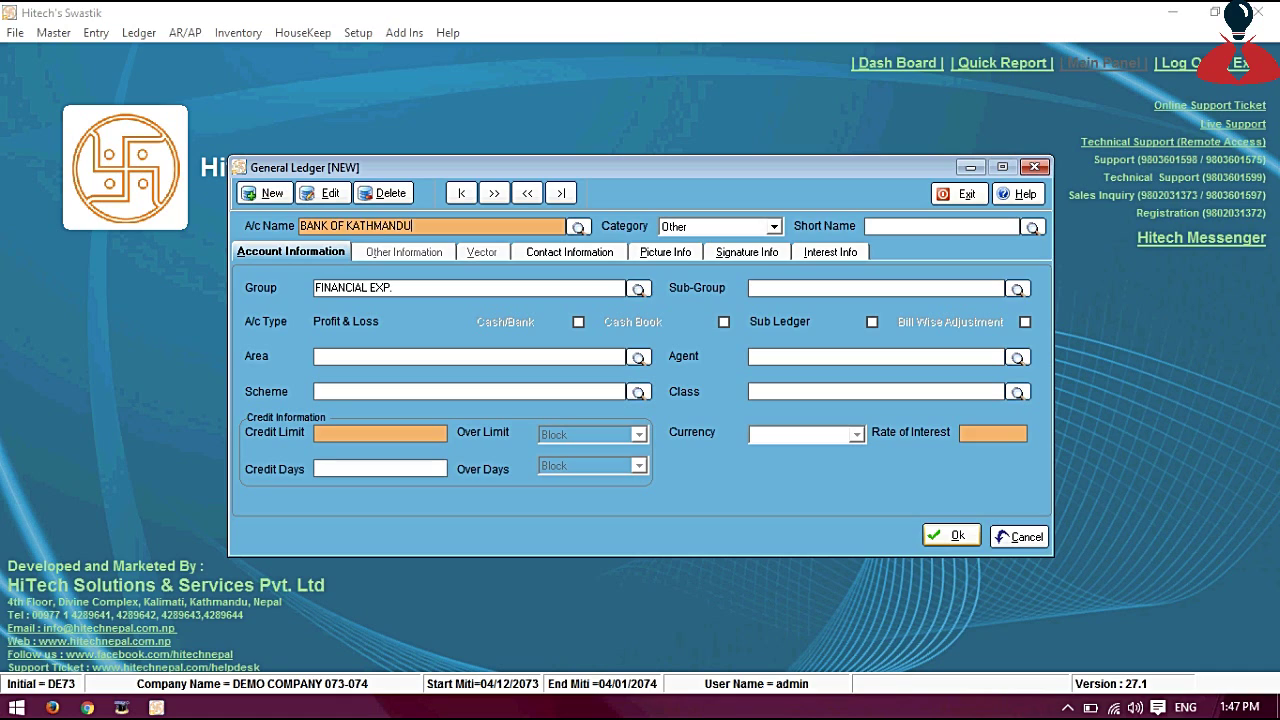
{"action": "type", "text": " #000000"}
{"action": "key", "text": "Tab"}
{"action": "key", "text": "Tab"}
{"action": "key", "text": "Tab"}
{"action": "type", "text": "Cas"}
{"action": "key", "text": "Return"}
{"action": "key", "text": "Tab"}
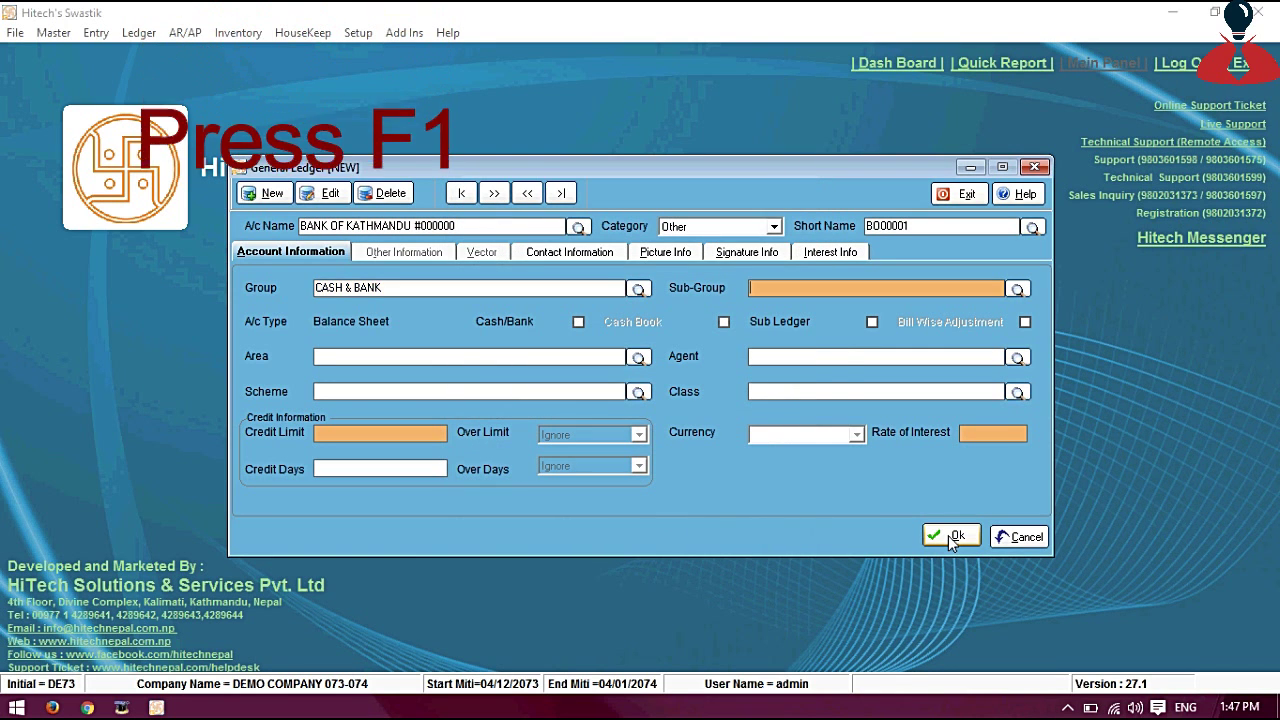
{"action": "left_click", "coordinate": [578, 322]}
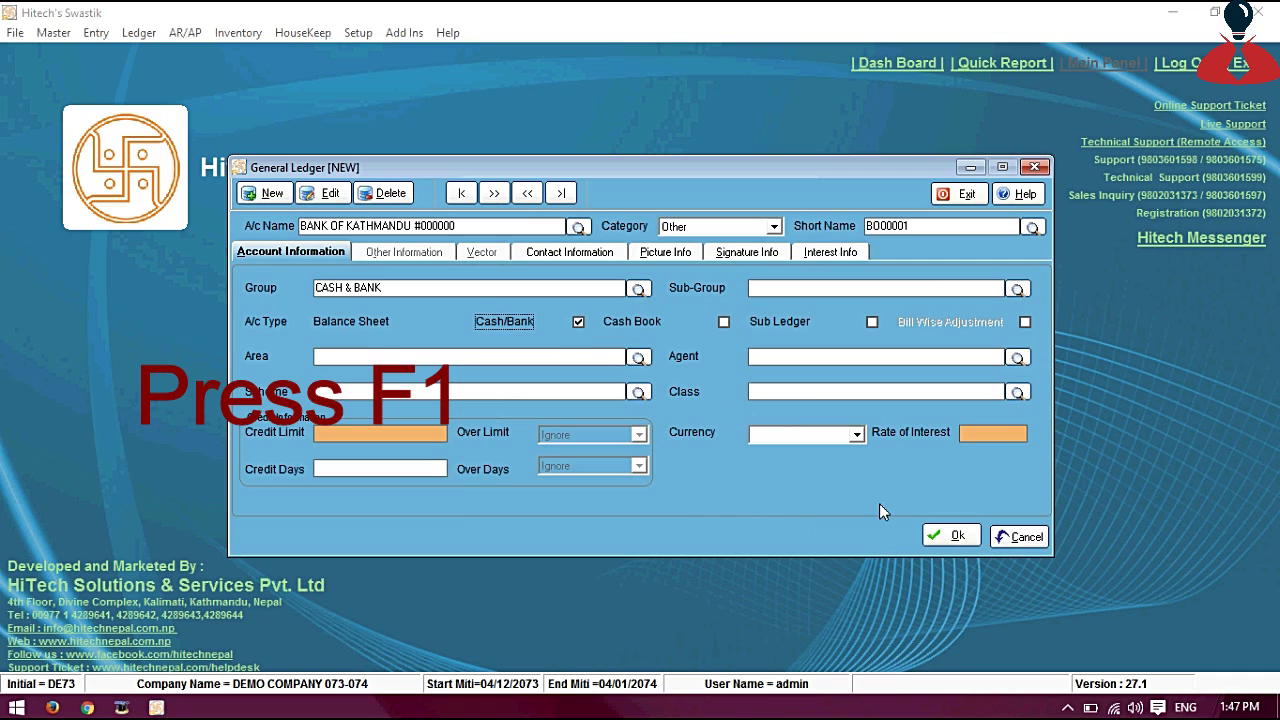
{"action": "left_click", "coordinate": [946, 537]}
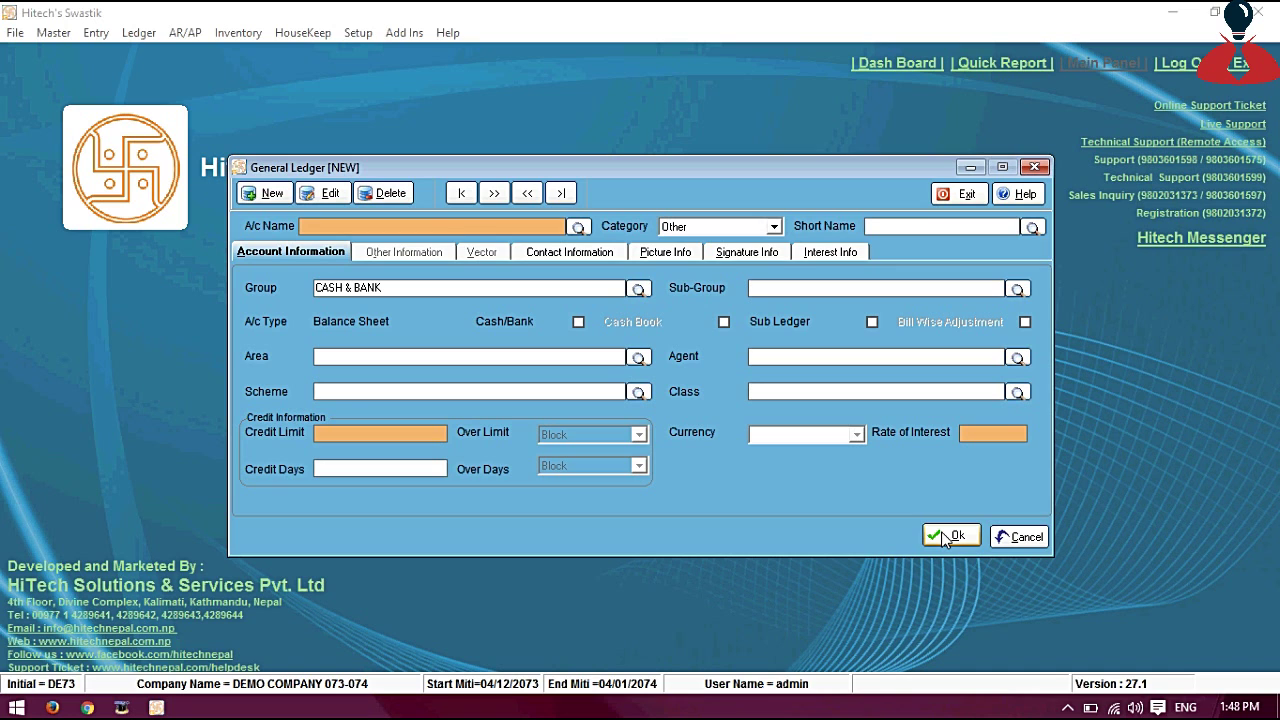
Save ledger SHARE CAPITAL under the CAPITAL A/C group
{"action": "type", "text": "SHARE CAPITAL"}
{"action": "key", "text": "Return"}
{"action": "key", "text": "Return"}
{"action": "key", "text": "Return"}
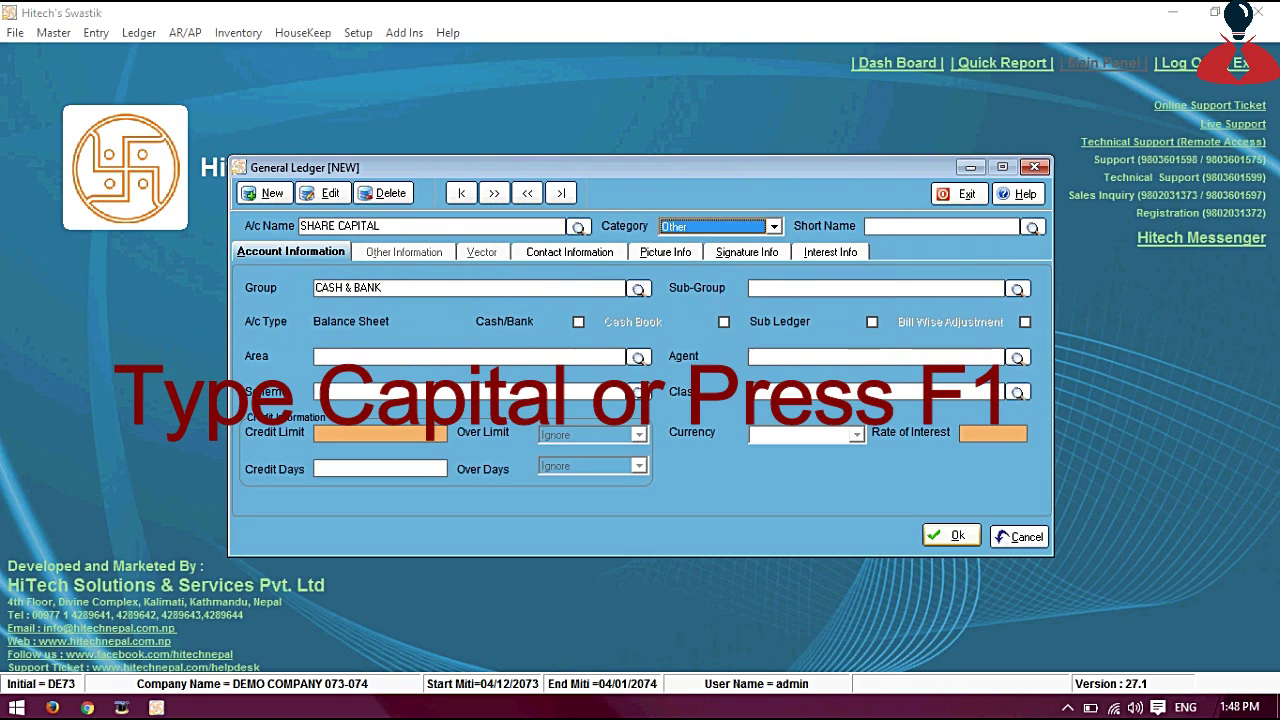
{"action": "type", "text": "Cas"}
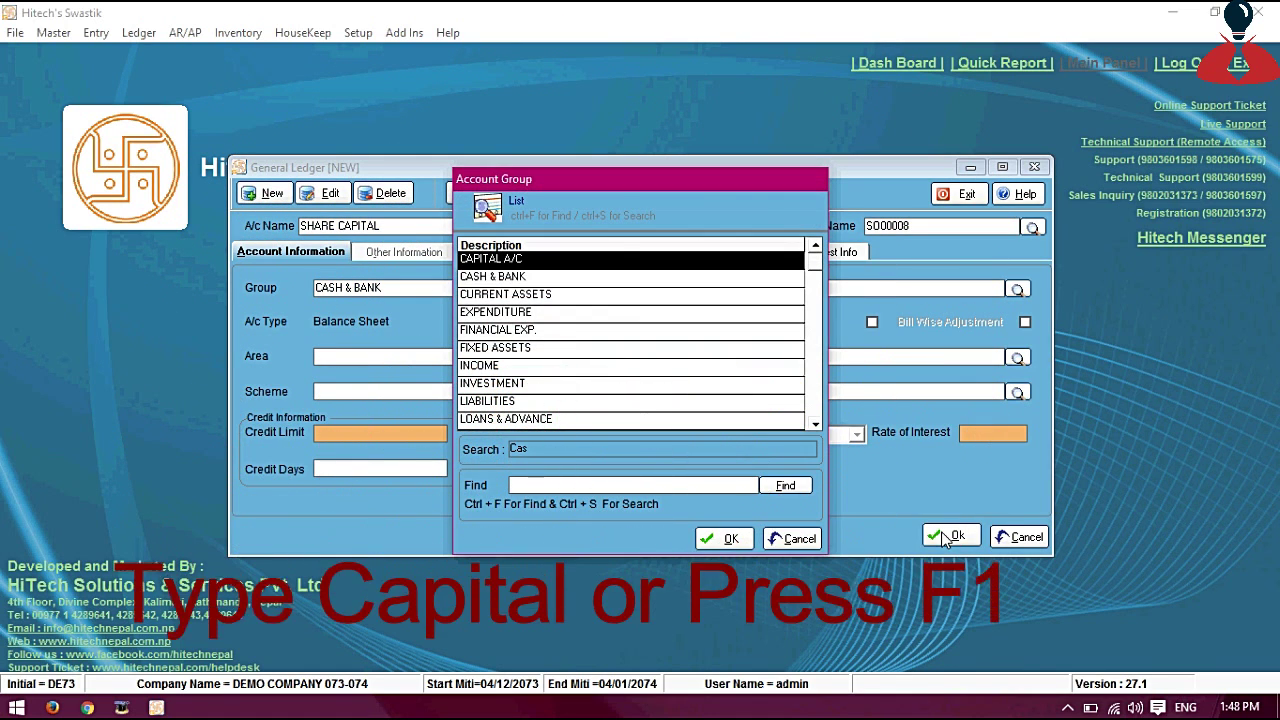
{"action": "key", "text": "Return"}
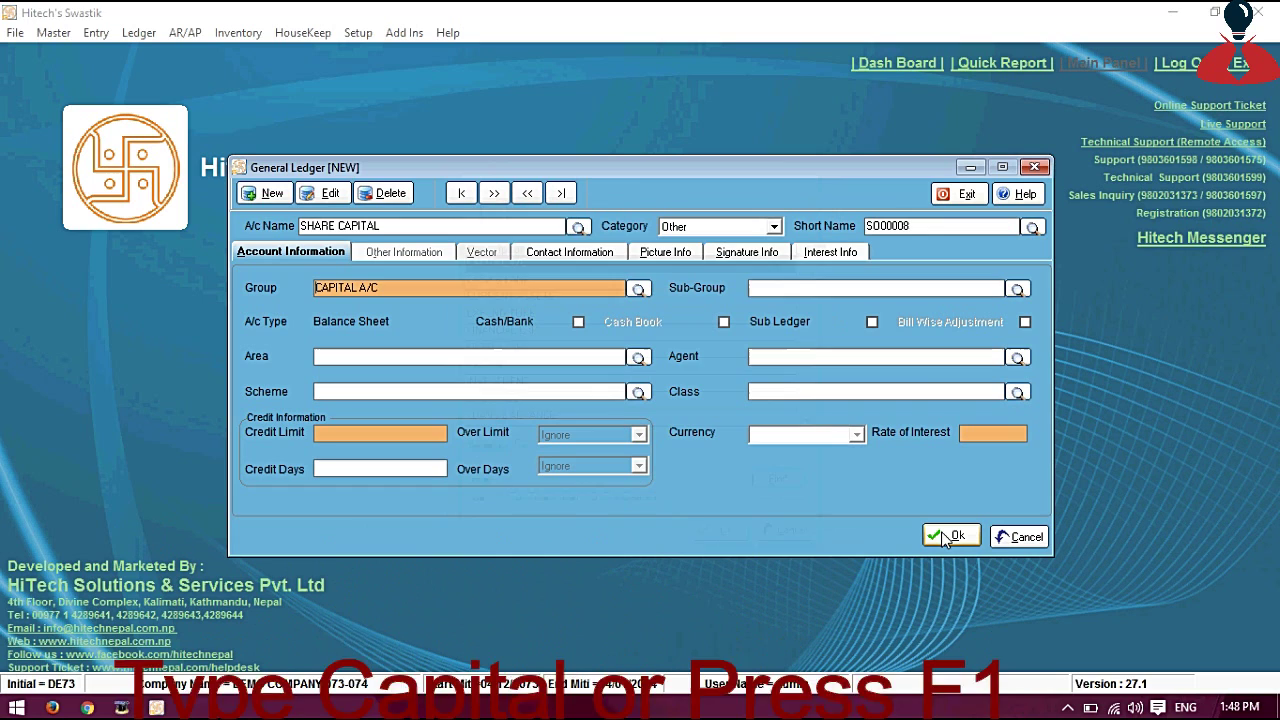
{"action": "key", "text": "Return"}
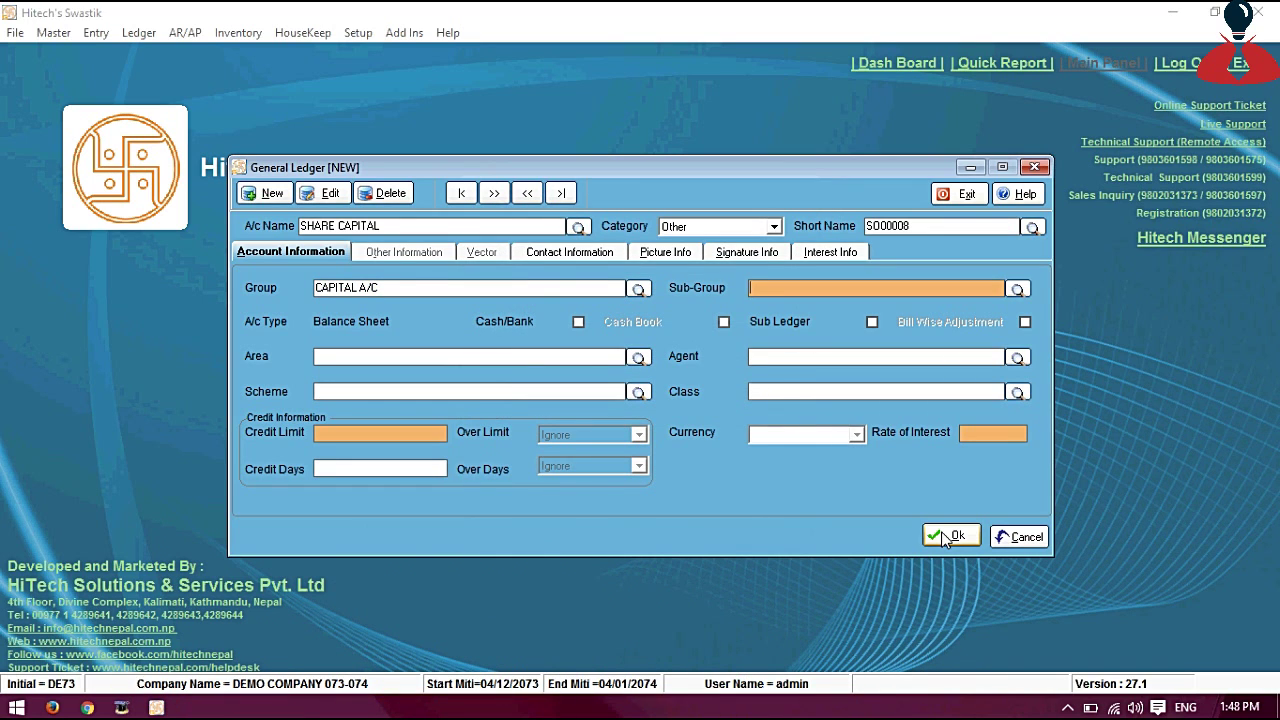
{"action": "left_click", "coordinate": [955, 537]}
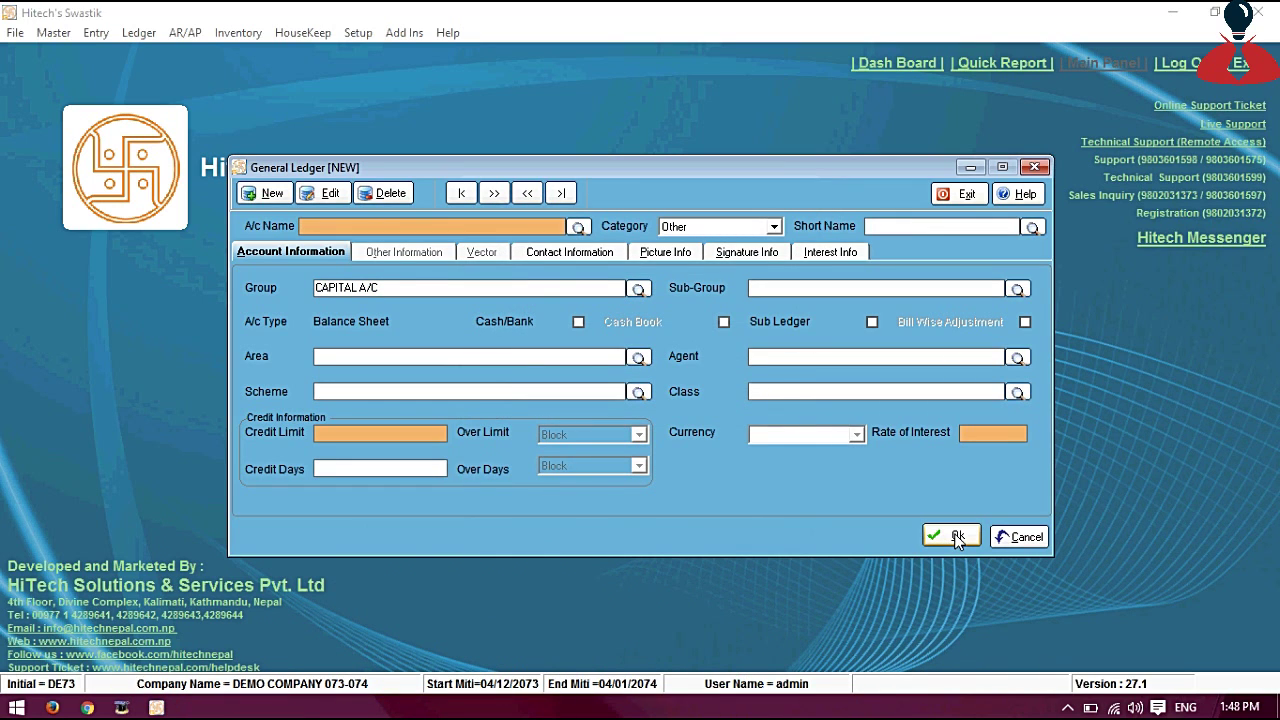